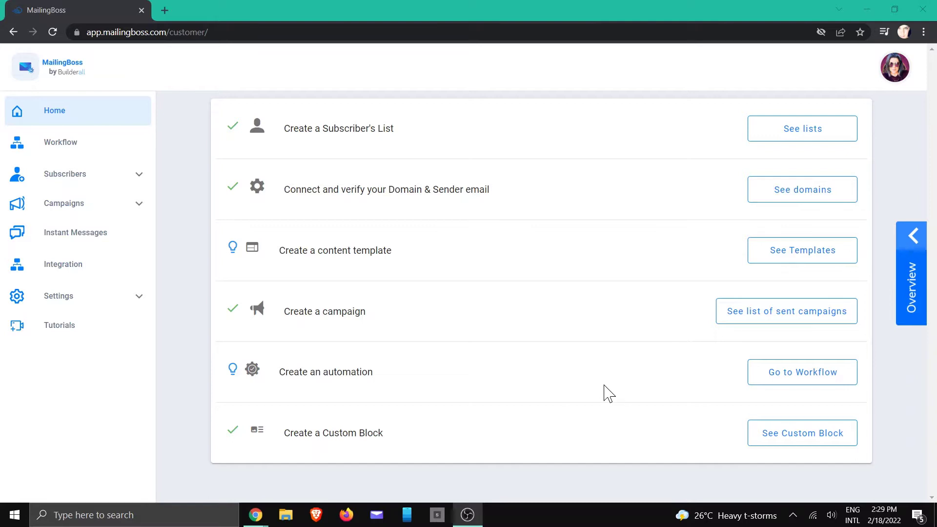
Step: Open the Templates list from the Home dashboard's 'Create a content template' entry
{"action": "left_click", "coordinate": [802, 259]}
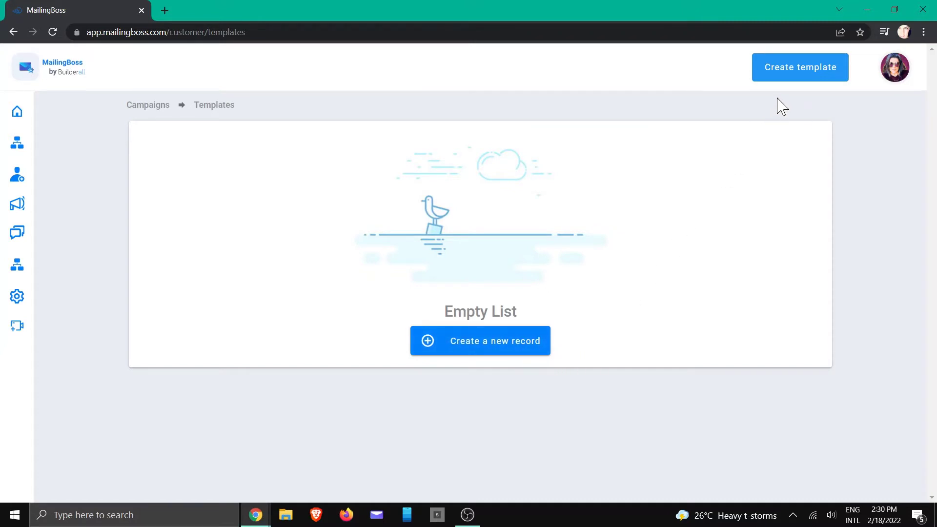
Step: Create a blank template named 'My NewsLetter Template' in the Arts and Artists category
{"action": "left_click", "coordinate": [480, 348]}
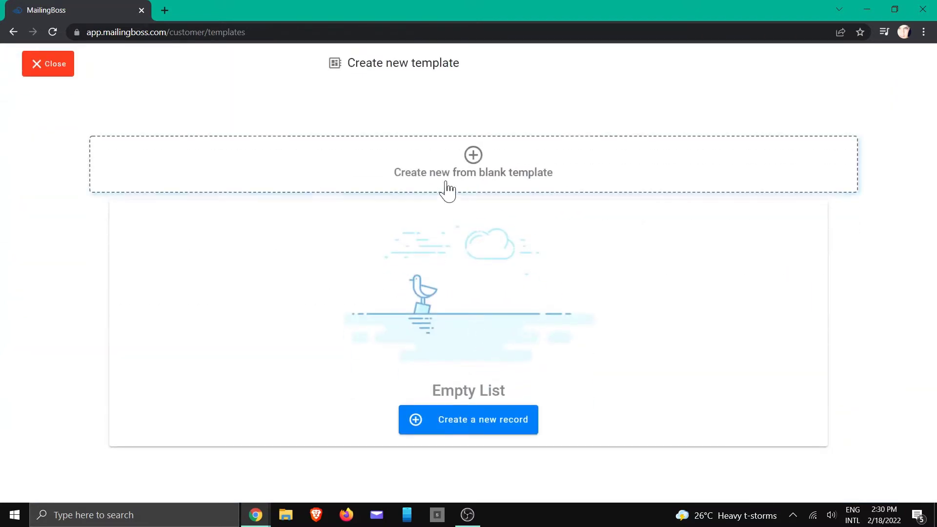
{"action": "left_click", "coordinate": [473, 164]}
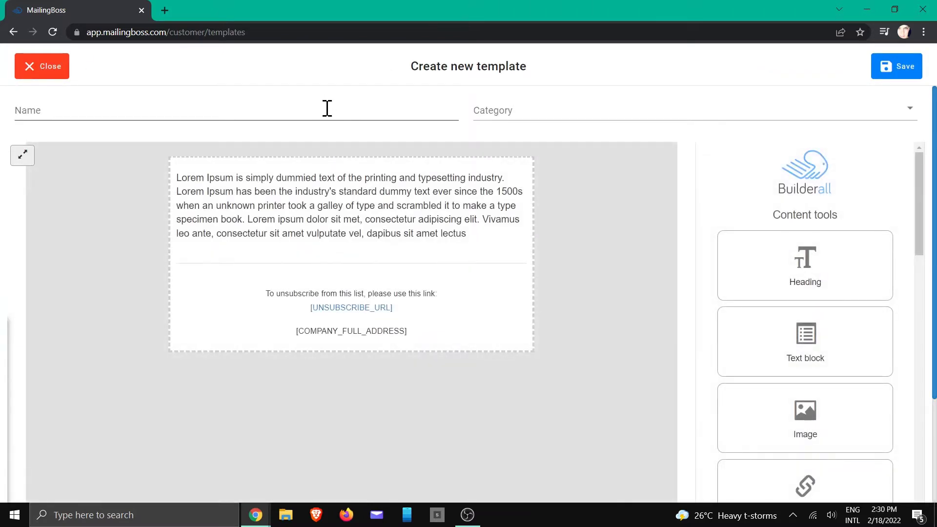
{"action": "left_click", "coordinate": [327, 108]}
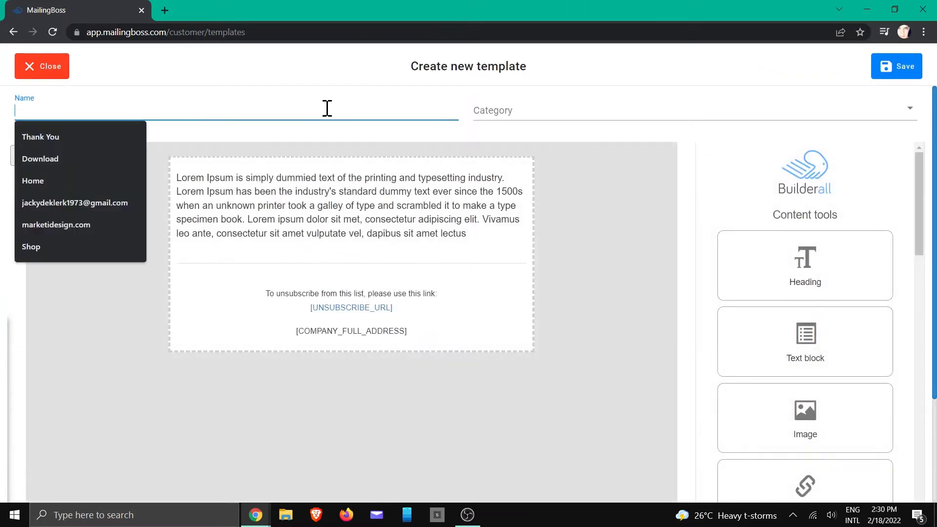
{"action": "type", "text": "My NewsLetter Template"}
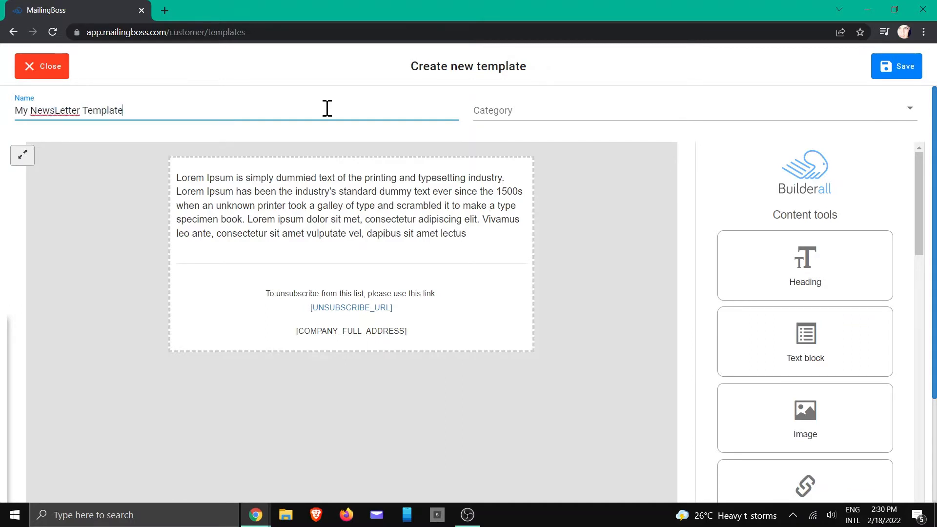
{"action": "left_click", "coordinate": [510, 109]}
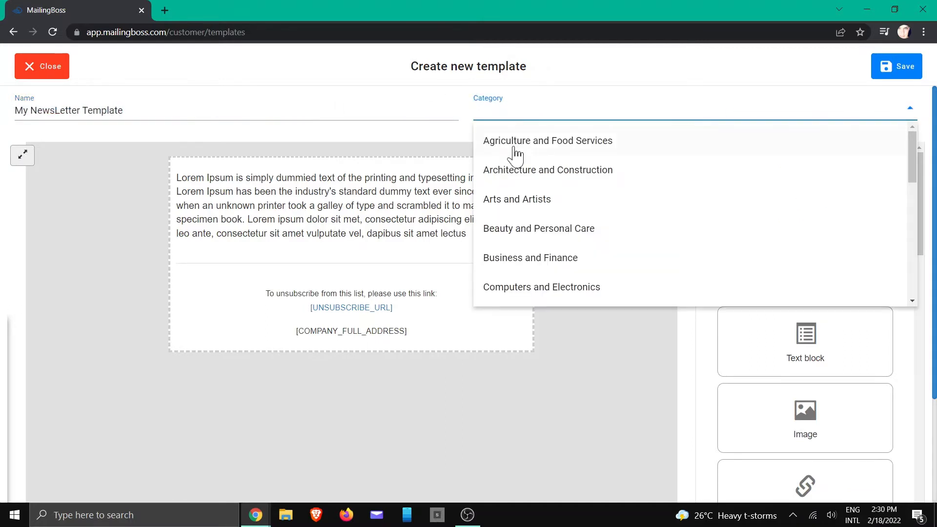
{"action": "left_click", "coordinate": [525, 210]}
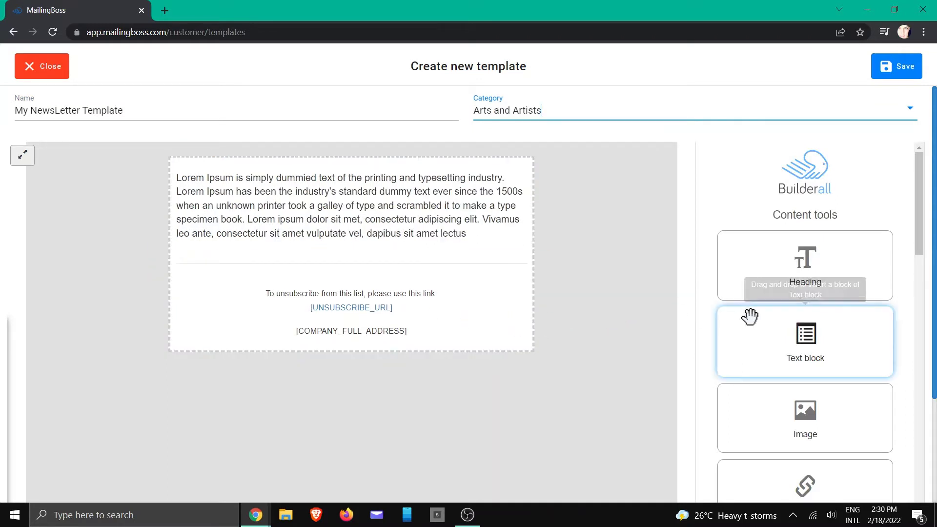
Step: Insert an image block at the top and replace its lighthouse picture with the DIGITAL Marketing banner file
{"action": "left_click_drag", "start_coordinate": [809, 417], "coordinate": [269, 218]}
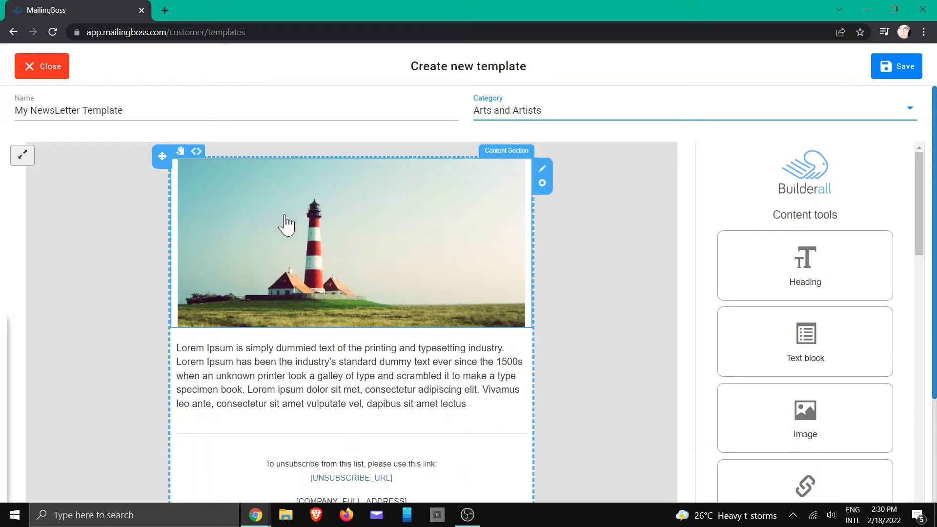
{"action": "right_click", "coordinate": [341, 232]}
{"action": "left_click", "coordinate": [326, 229]}
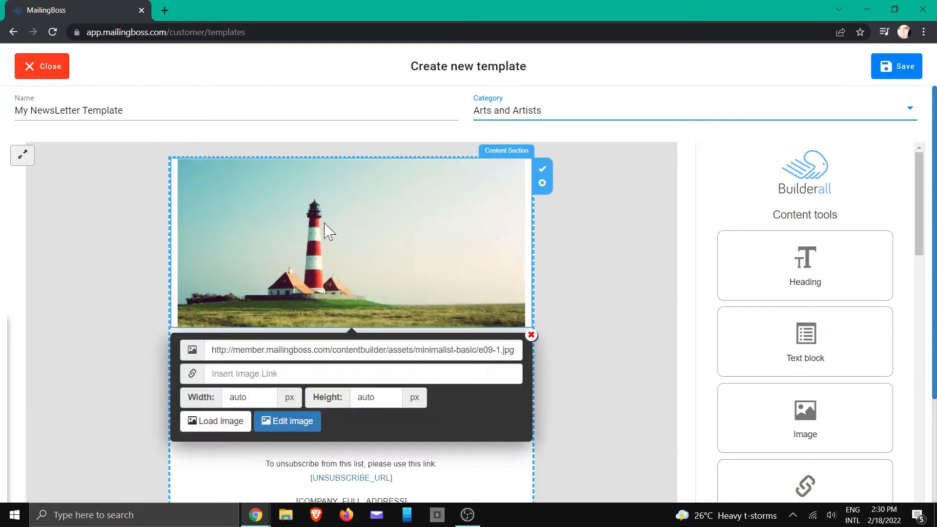
{"action": "left_click", "coordinate": [223, 426]}
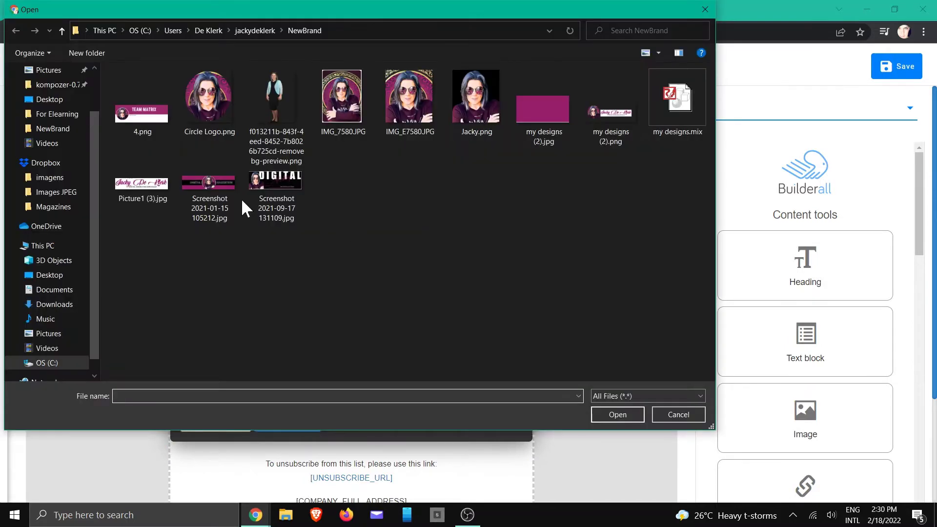
{"action": "left_click", "coordinate": [269, 193]}
{"action": "left_click", "coordinate": [610, 419]}
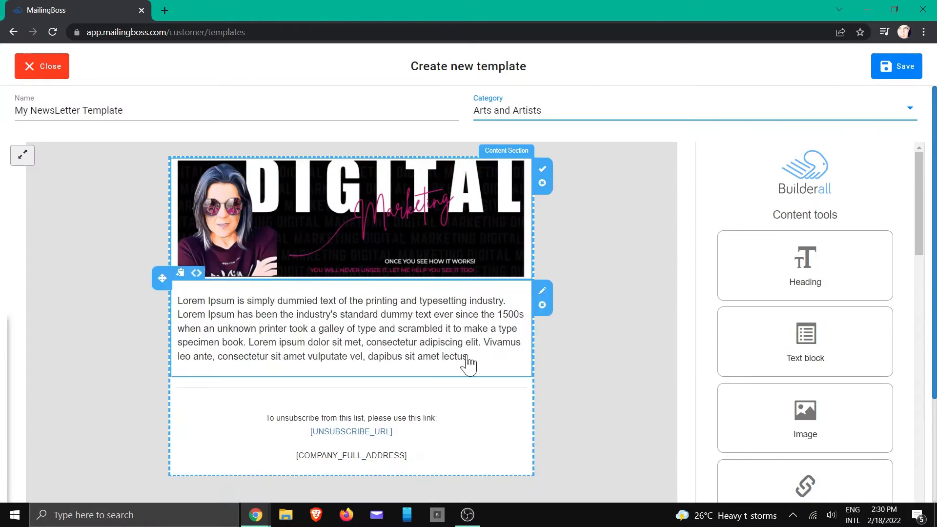
Step: Replace the Lorem Ipsum placeholder paragraph with the text 'Welcome to my Newsletter'
{"action": "scroll", "coordinate": [493, 346], "scroll_direction": "down", "scroll_amount": 2}
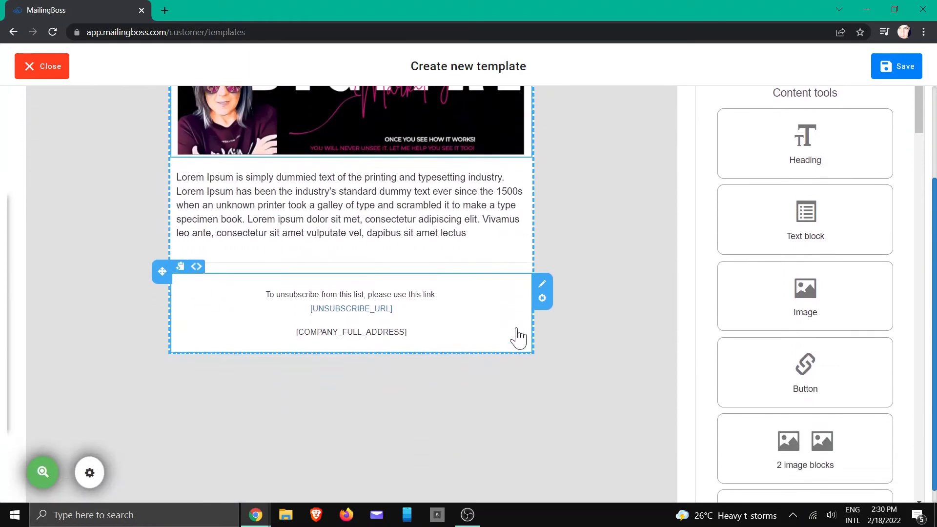
{"action": "left_click", "coordinate": [426, 226]}
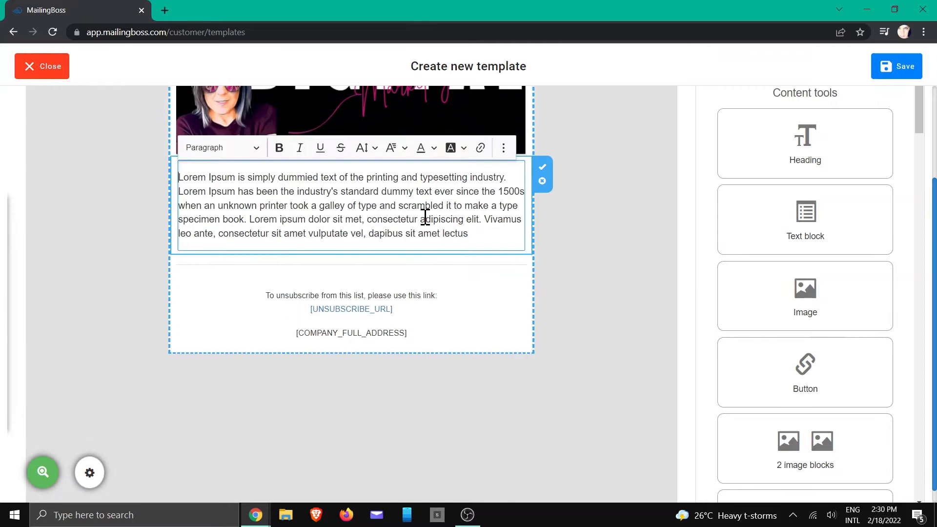
{"action": "left_click_drag", "start_coordinate": [477, 230], "coordinate": [173, 166]}
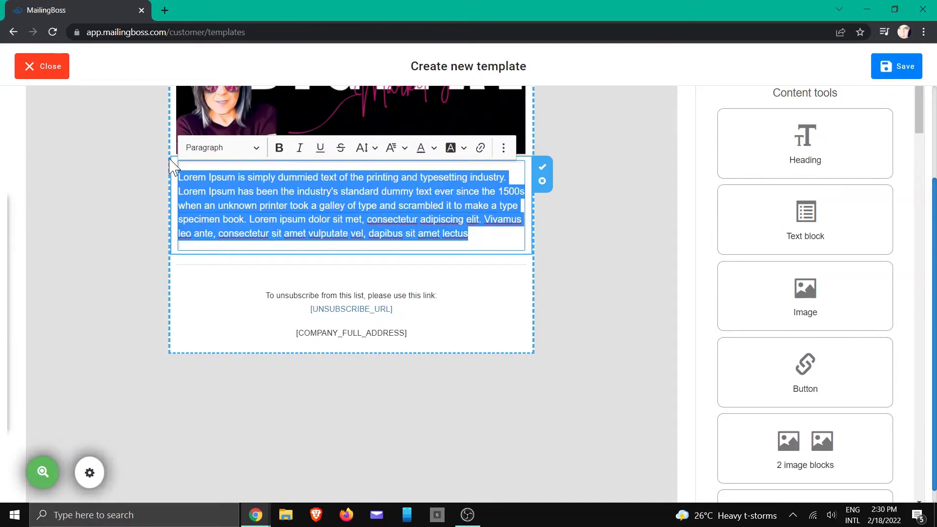
{"action": "type", "text": "Welcome to m"}
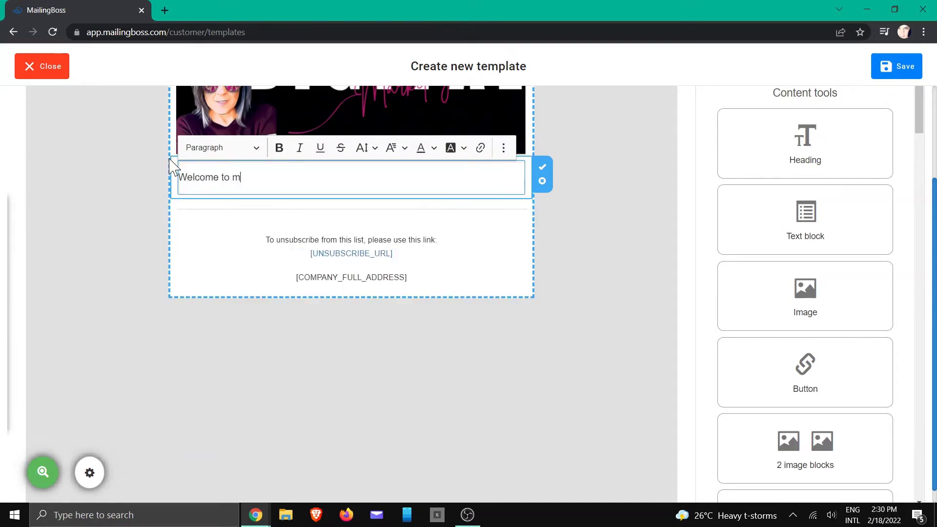
{"action": "type", "text": "y Newsletter"}
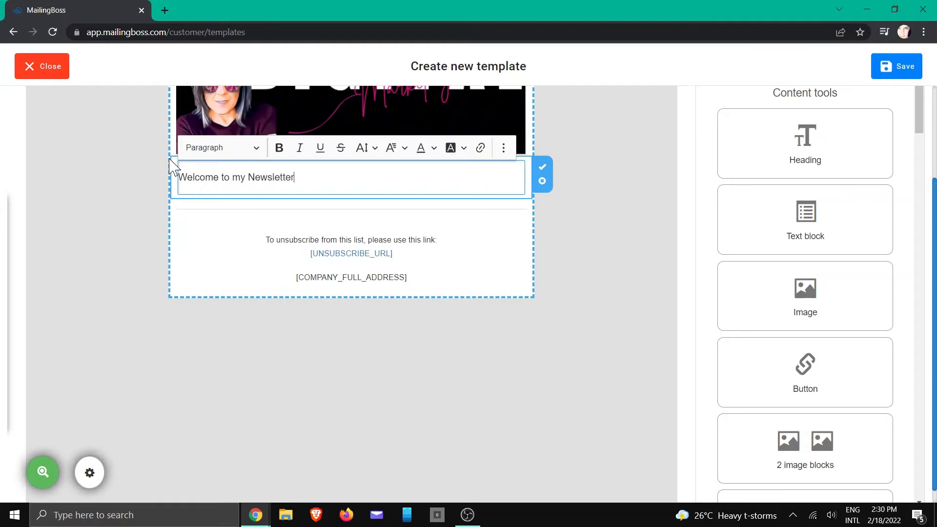
Step: Format the welcome text as a bold, centred H1 heading and finish editing the block
{"action": "left_click_drag", "start_coordinate": [300, 180], "coordinate": [185, 203]}
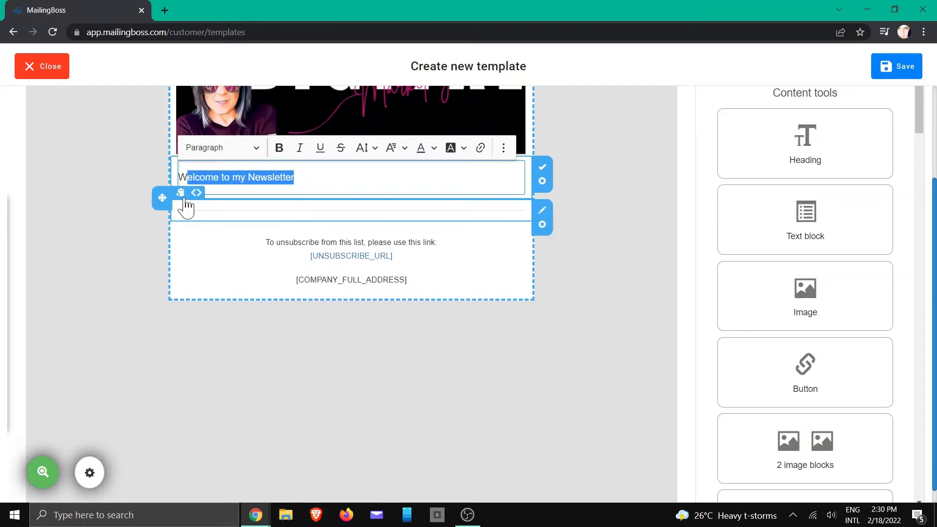
{"action": "left_click", "coordinate": [279, 148]}
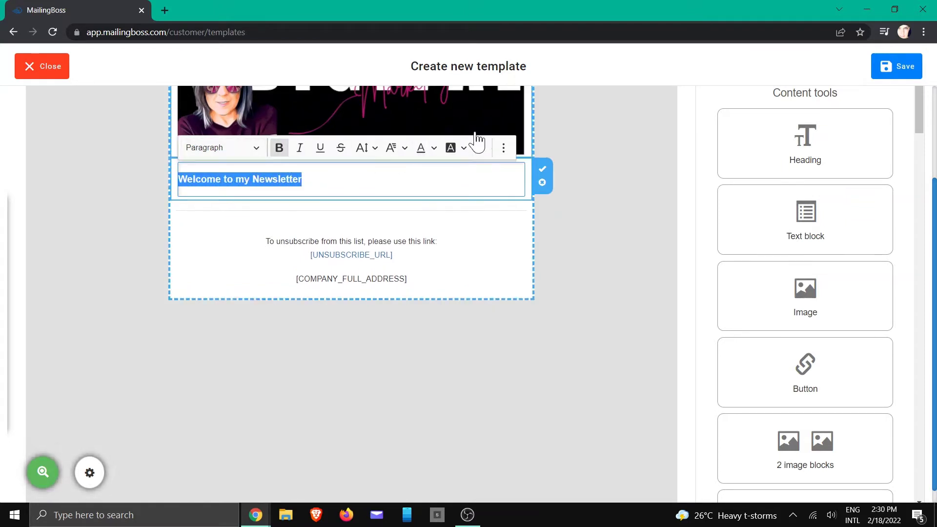
{"action": "left_click", "coordinate": [505, 148]}
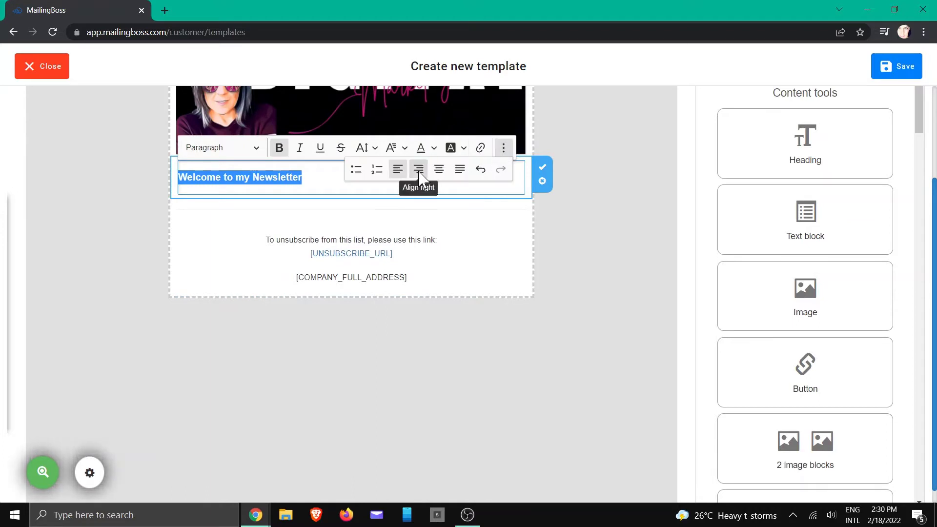
{"action": "left_click", "coordinate": [418, 169]}
{"action": "left_click", "coordinate": [504, 147]}
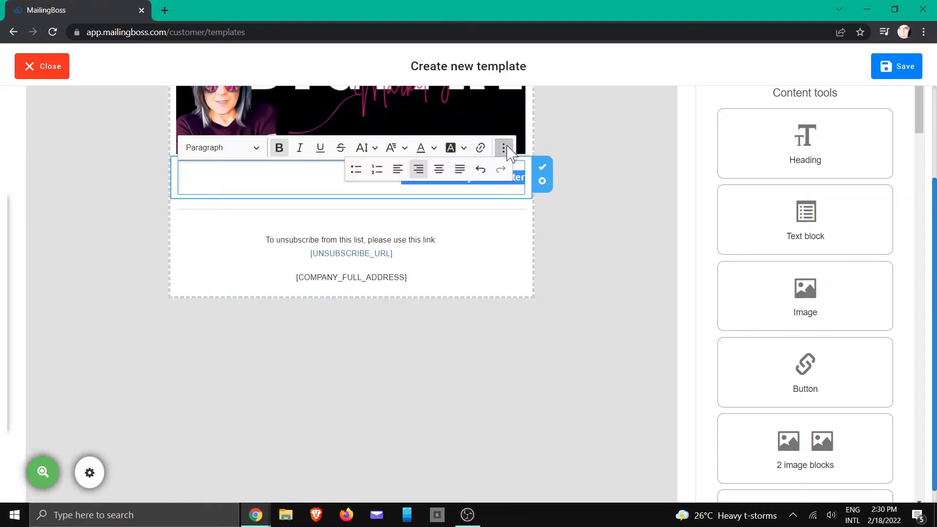
{"action": "left_click", "coordinate": [442, 169]}
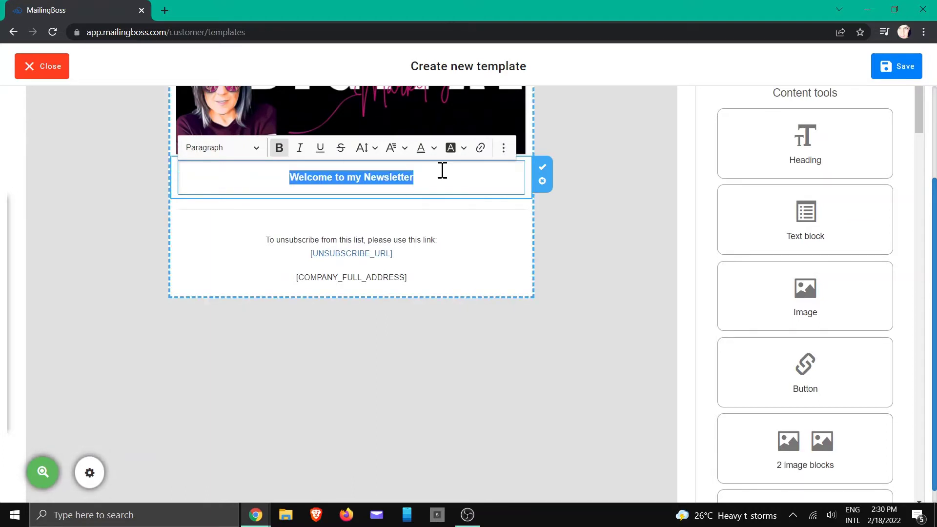
{"action": "left_click", "coordinate": [257, 149]}
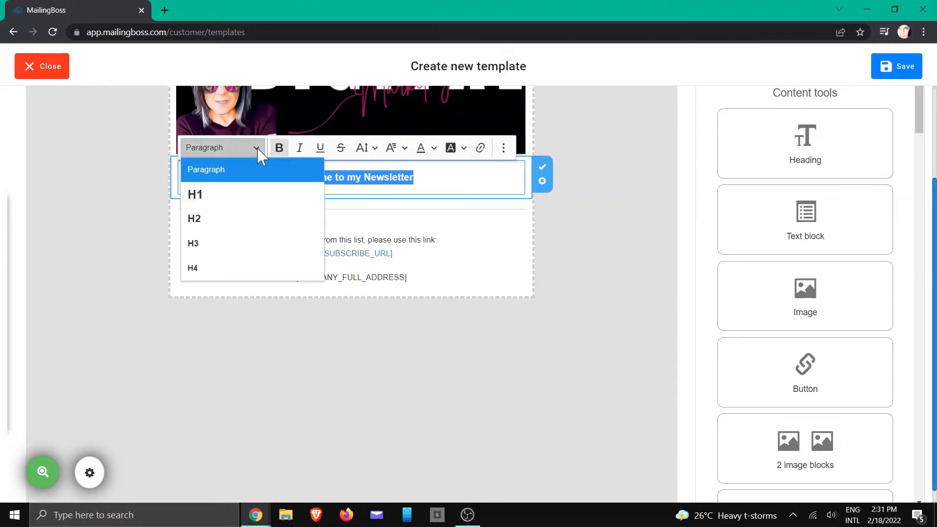
{"action": "left_click", "coordinate": [236, 194]}
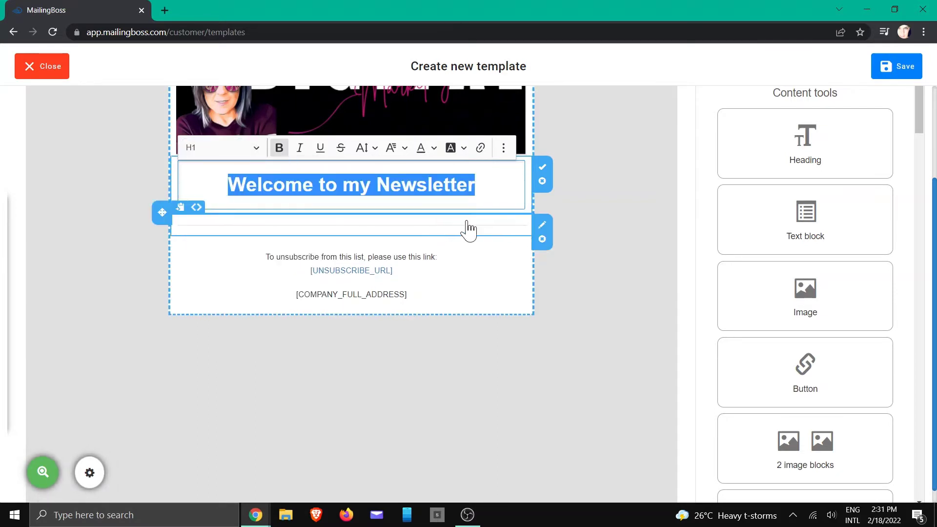
{"action": "left_click", "coordinate": [510, 193]}
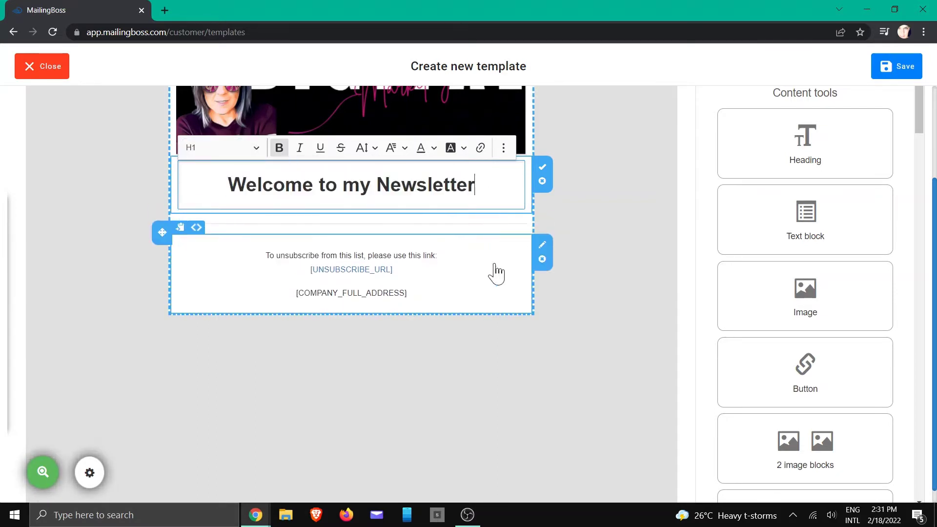
{"action": "left_click", "coordinate": [541, 180]}
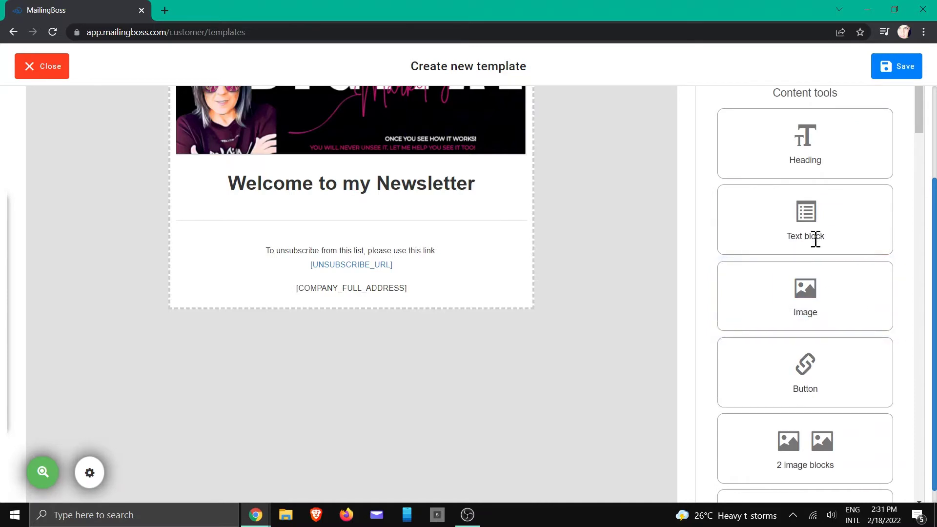
Step: Add a text block under the heading and justify its paragraph
{"action": "left_click_drag", "start_coordinate": [780, 224], "coordinate": [280, 264]}
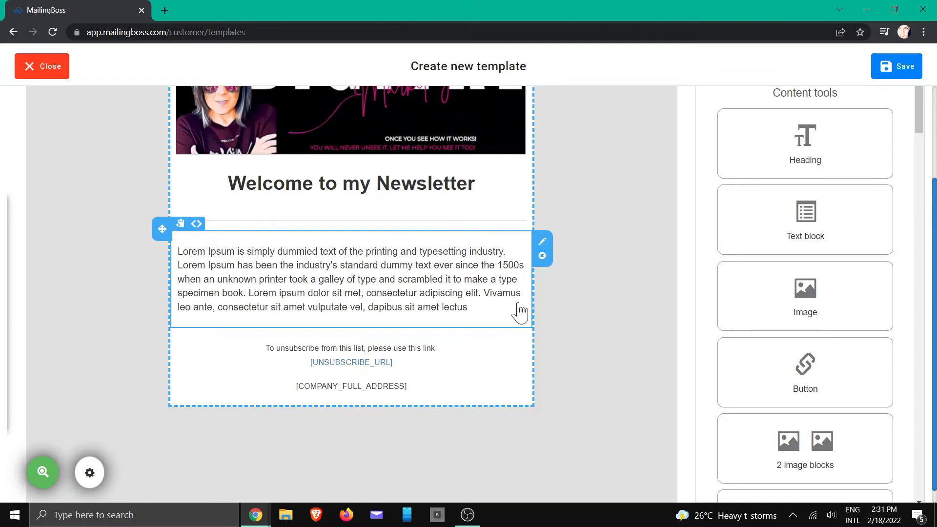
{"action": "left_click", "coordinate": [476, 313]}
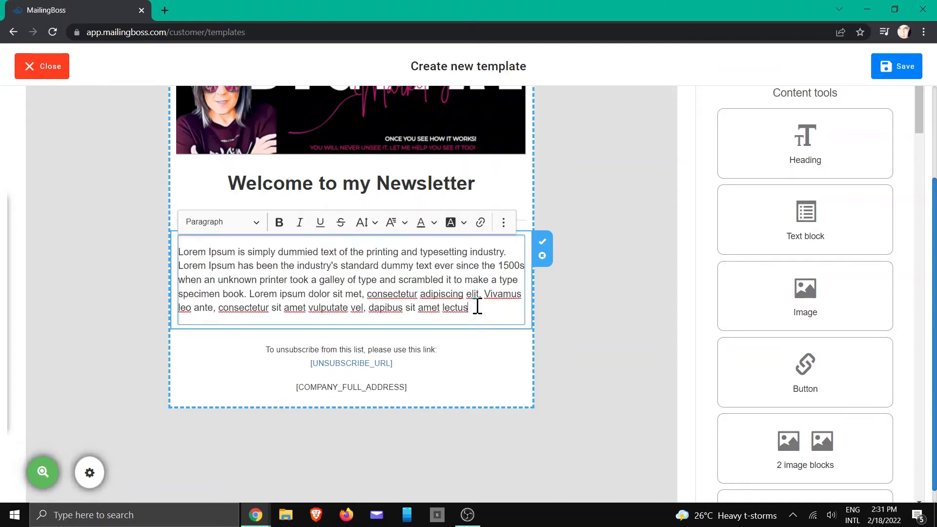
{"action": "left_click_drag", "start_coordinate": [478, 307], "coordinate": [178, 250]}
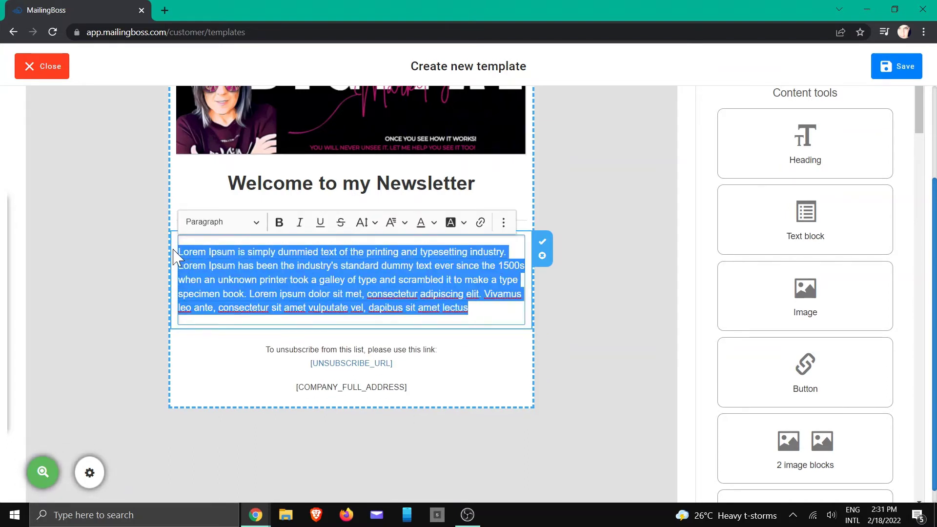
{"action": "left_click", "coordinate": [505, 223]}
{"action": "left_click", "coordinate": [463, 242]}
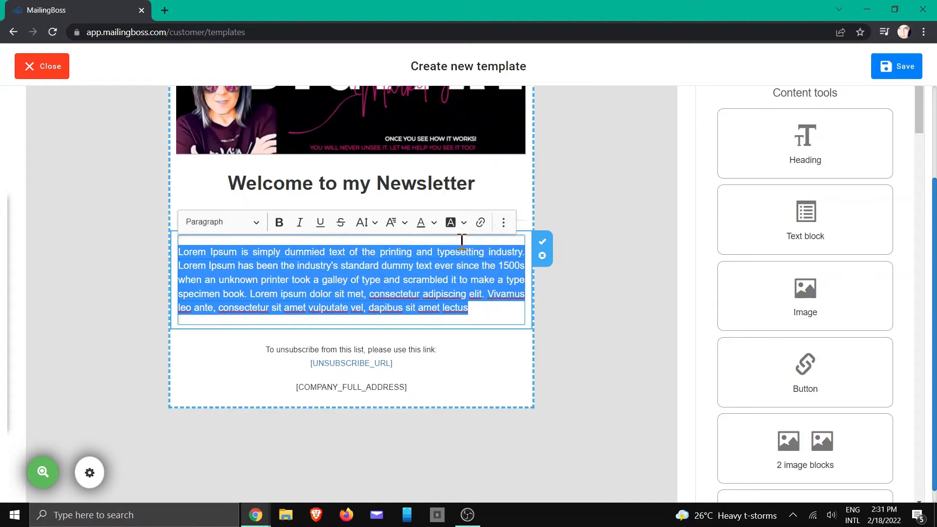
{"action": "left_click", "coordinate": [542, 244]}
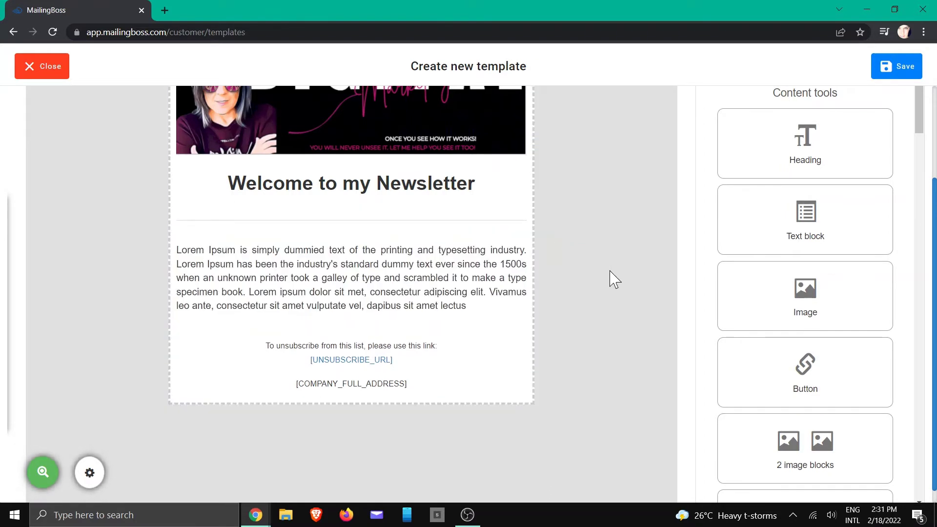
Step: Add a 'Text with left image' block, then a 'Text with right image' block beneath the paragraph
{"action": "scroll", "coordinate": [857, 254], "scroll_direction": "down", "scroll_amount": 3}
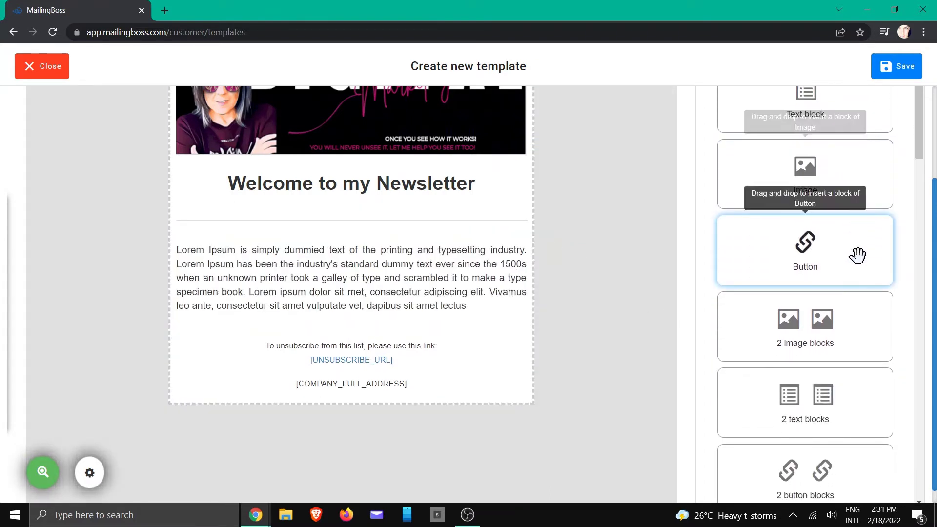
{"action": "scroll", "coordinate": [857, 254], "scroll_direction": "down", "scroll_amount": 2}
{"action": "scroll", "coordinate": [850, 359], "scroll_direction": "down", "scroll_amount": 1}
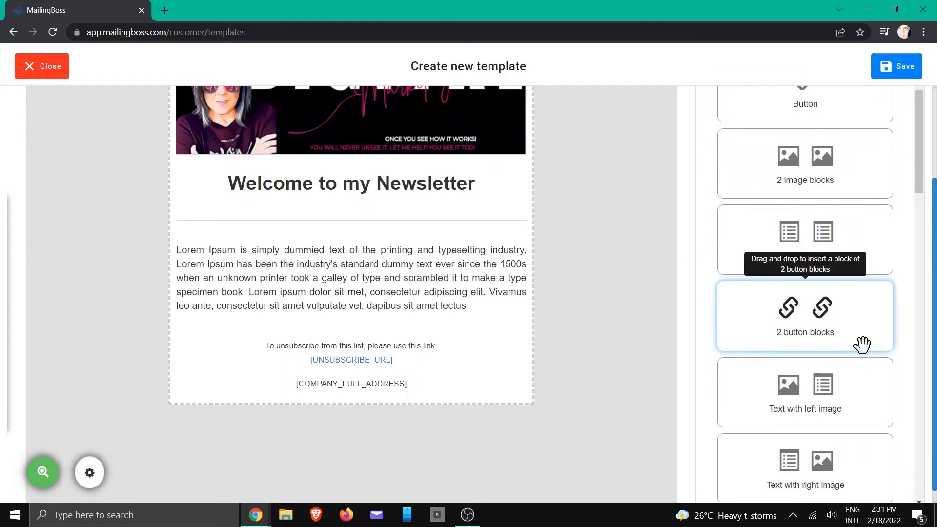
{"action": "scroll", "coordinate": [862, 344], "scroll_direction": "down", "scroll_amount": 5}
{"action": "scroll", "coordinate": [862, 343], "scroll_direction": "up", "scroll_amount": 2}
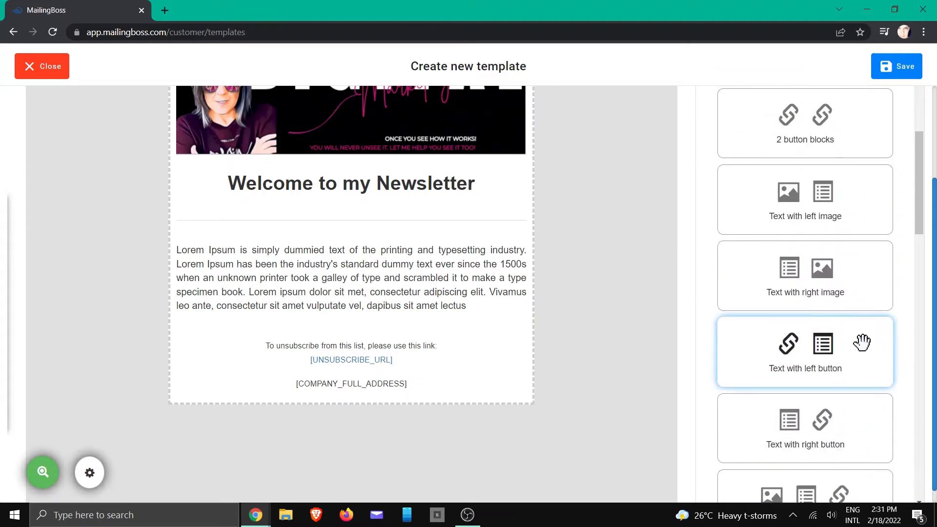
{"action": "scroll", "coordinate": [862, 342], "scroll_direction": "up", "scroll_amount": 3}
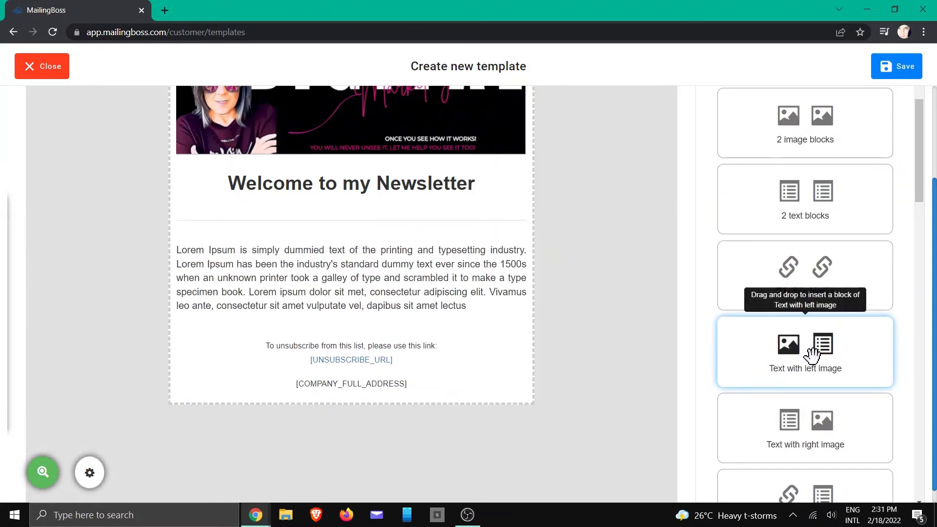
{"action": "left_click_drag", "start_coordinate": [812, 355], "coordinate": [293, 359]}
{"action": "scroll", "coordinate": [575, 296], "scroll_direction": "down", "scroll_amount": 2}
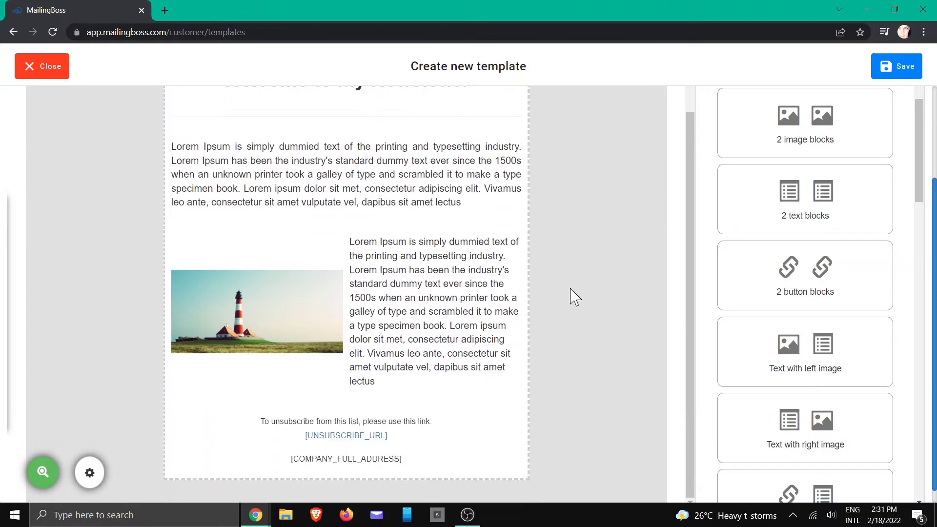
{"action": "scroll", "coordinate": [805, 322], "scroll_direction": "down", "scroll_amount": 3}
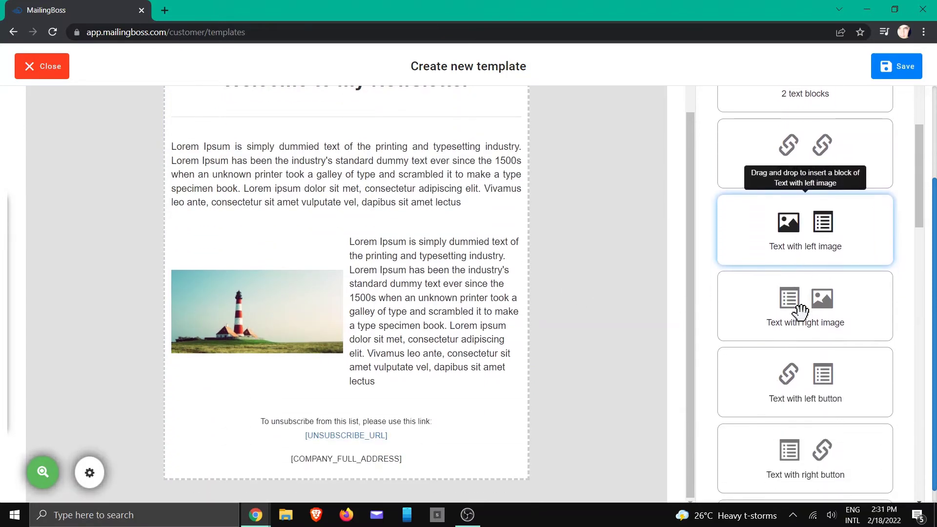
{"action": "left_click_drag", "start_coordinate": [781, 319], "coordinate": [278, 447]}
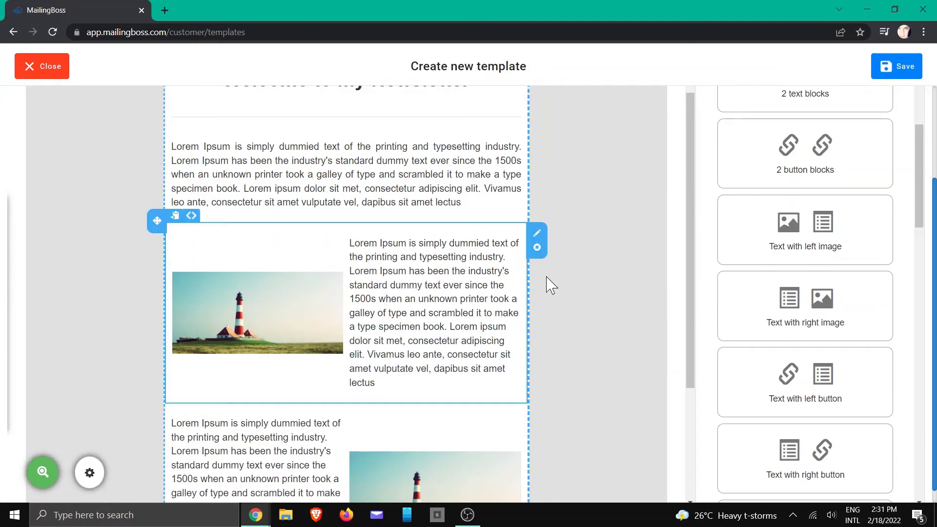
Step: Place a Divider block just above the unsubscribe footer, below the right-image text block
{"action": "scroll", "coordinate": [584, 284], "scroll_direction": "up", "scroll_amount": 2}
{"action": "scroll", "coordinate": [606, 278], "scroll_direction": "down", "scroll_amount": 3}
{"action": "scroll", "coordinate": [611, 279], "scroll_direction": "down", "scroll_amount": 1}
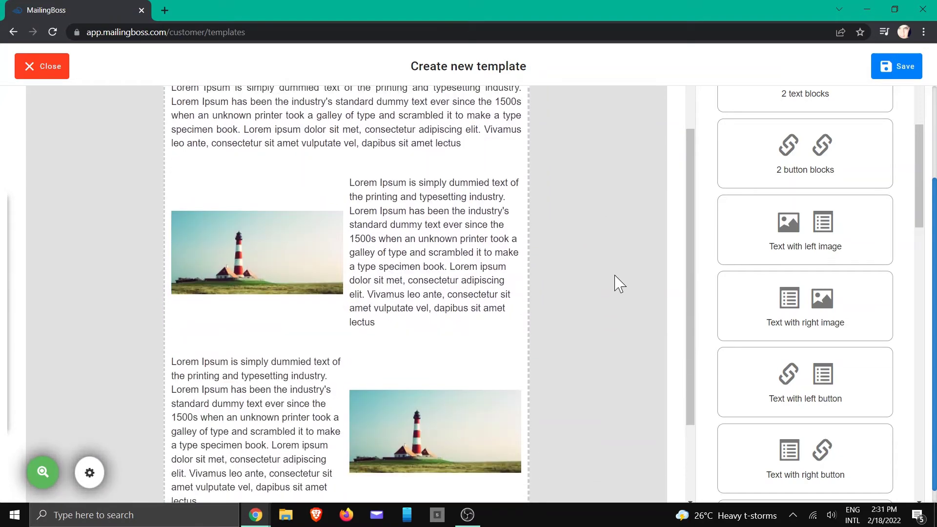
{"action": "scroll", "coordinate": [580, 261], "scroll_direction": "up", "scroll_amount": 3}
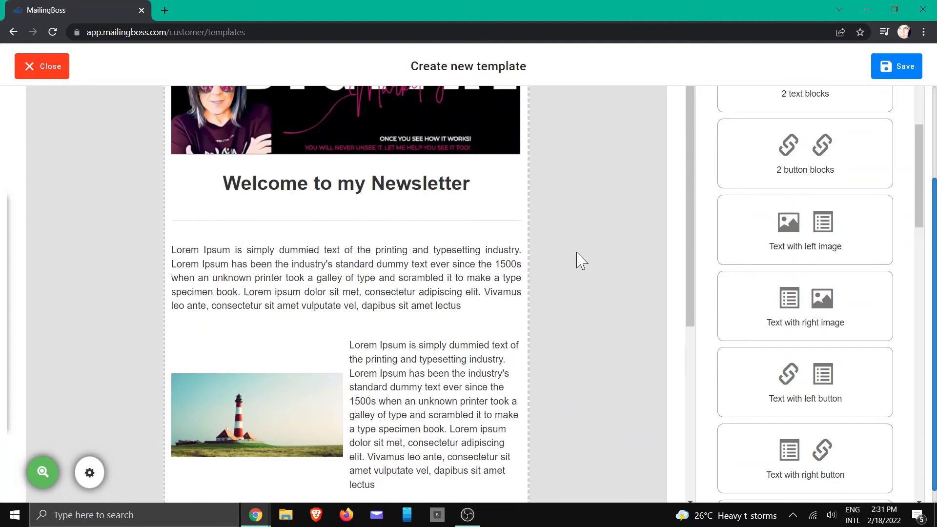
{"action": "scroll", "coordinate": [783, 276], "scroll_direction": "up", "scroll_amount": 4}
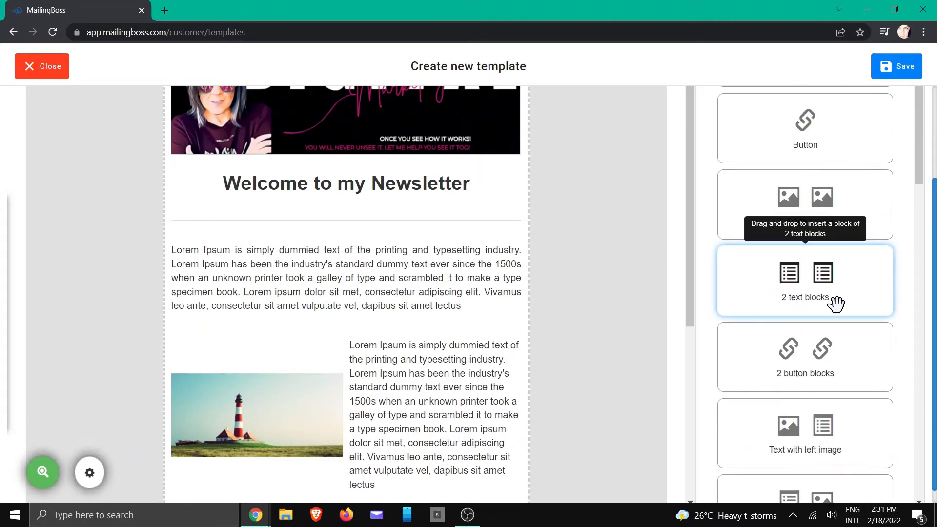
{"action": "scroll", "coordinate": [886, 343], "scroll_direction": "down", "scroll_amount": 13}
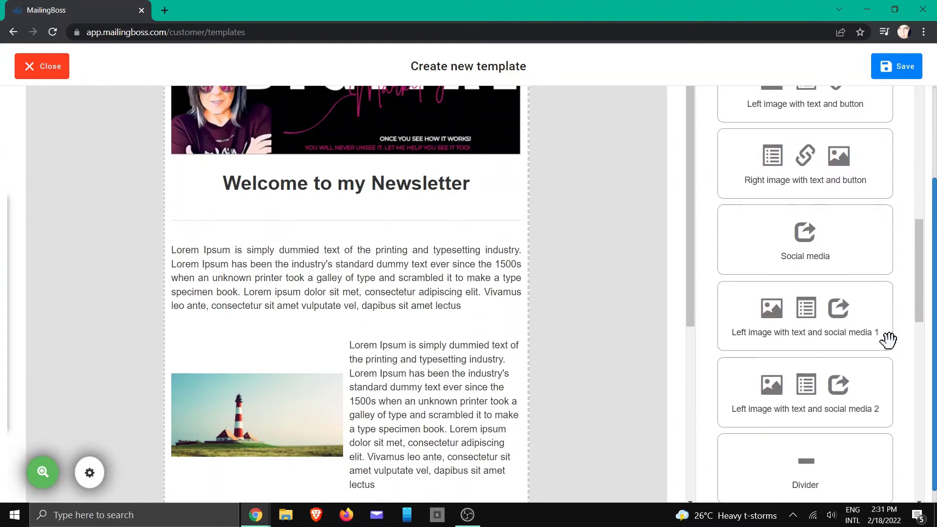
{"action": "scroll", "coordinate": [889, 340], "scroll_direction": "down", "scroll_amount": 3}
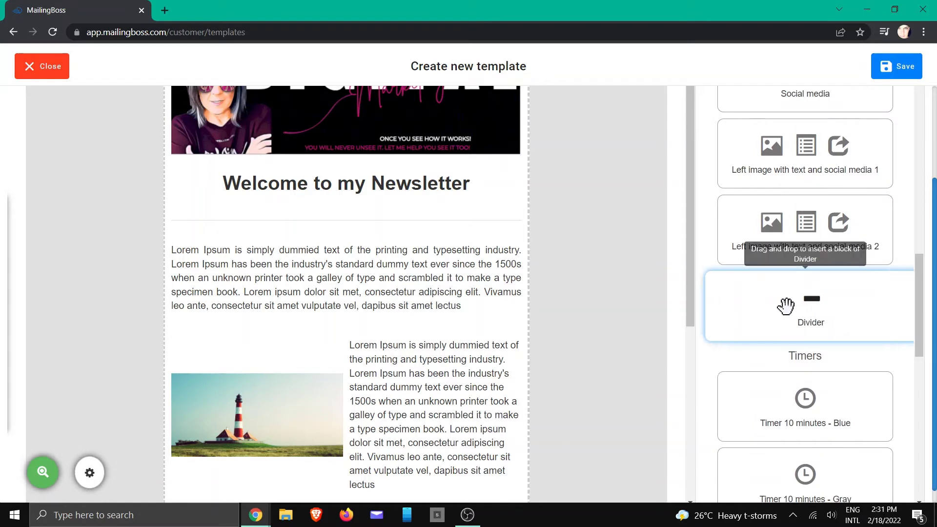
{"action": "left_click_drag", "start_coordinate": [785, 305], "coordinate": [301, 372]}
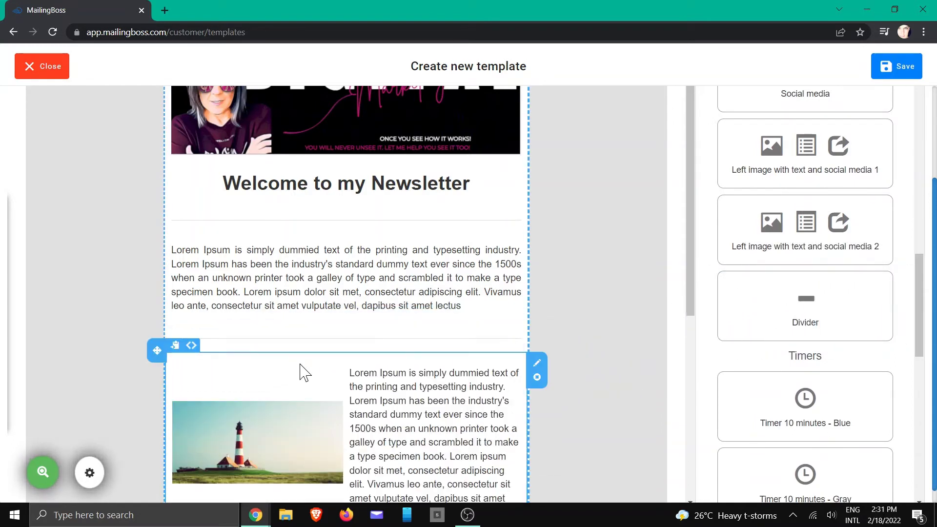
{"action": "scroll", "coordinate": [611, 354], "scroll_direction": "down", "scroll_amount": 6}
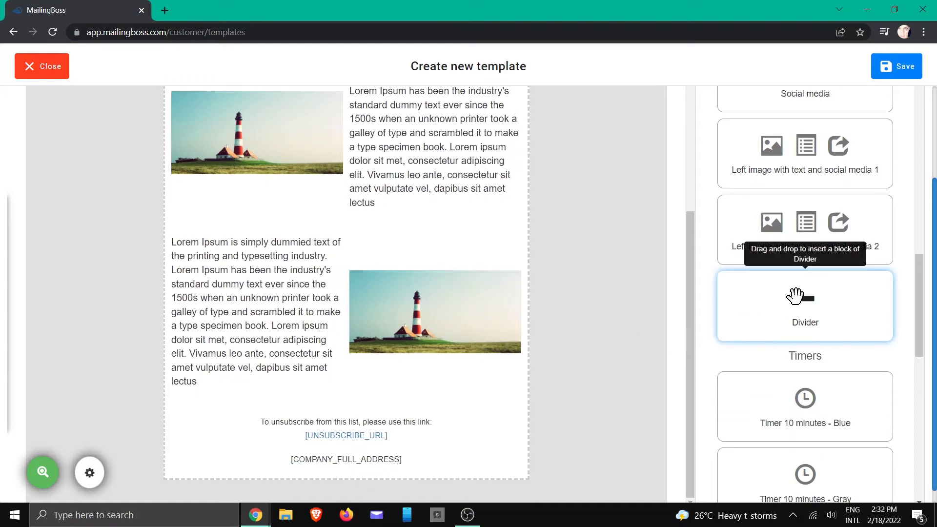
{"action": "left_click_drag", "start_coordinate": [801, 298], "coordinate": [258, 424]}
{"action": "scroll", "coordinate": [801, 274], "scroll_direction": "down", "scroll_amount": 7}
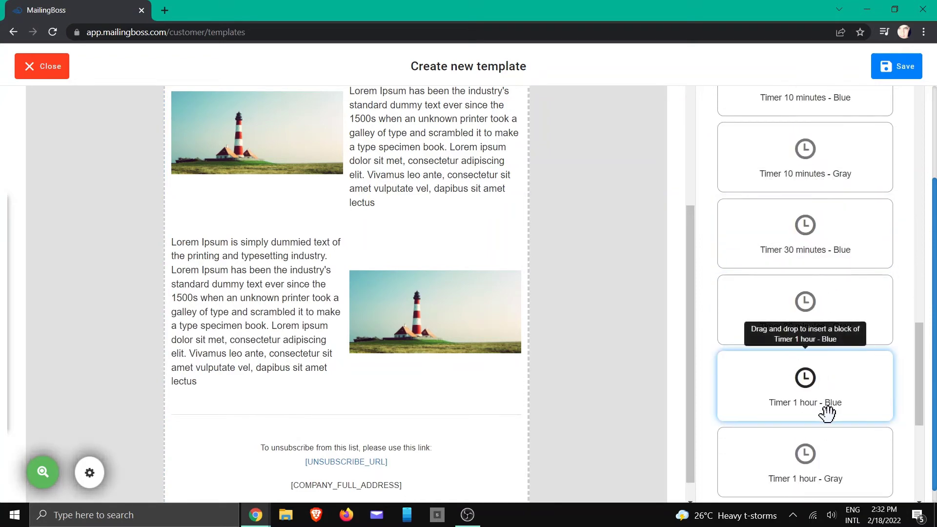
{"action": "scroll", "coordinate": [831, 409], "scroll_direction": "down", "scroll_amount": 4}
{"action": "scroll", "coordinate": [859, 352], "scroll_direction": "down", "scroll_amount": 4}
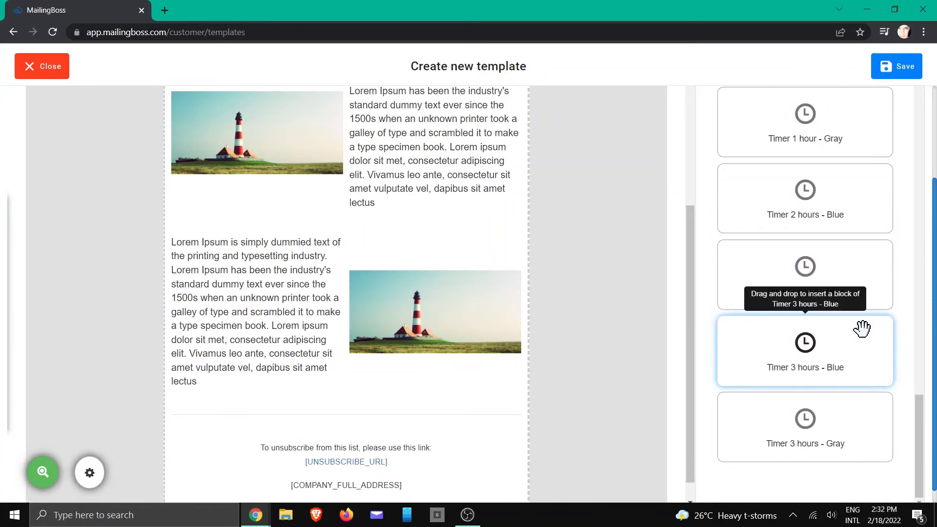
{"action": "scroll", "coordinate": [846, 334], "scroll_direction": "up", "scroll_amount": 3}
{"action": "scroll", "coordinate": [847, 331], "scroll_direction": "down", "scroll_amount": 4}
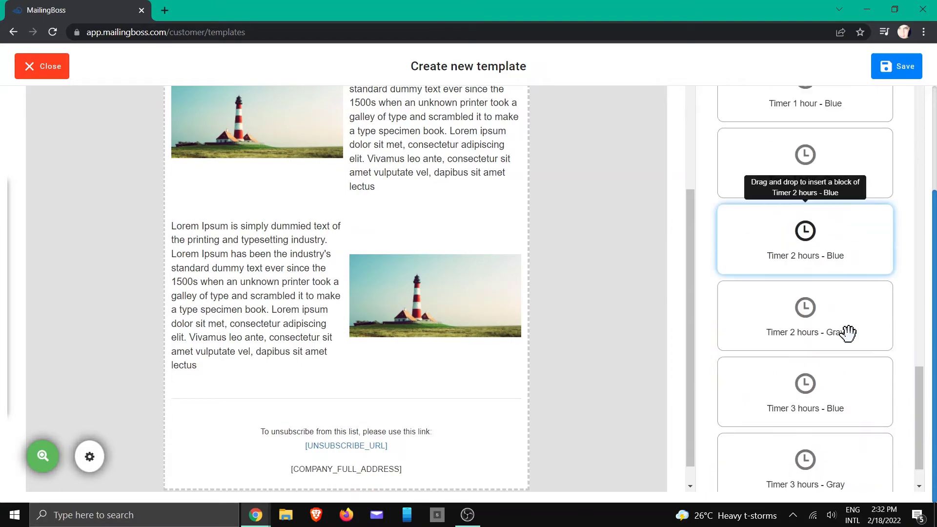
{"action": "scroll", "coordinate": [848, 331], "scroll_direction": "up", "scroll_amount": 7}
{"action": "scroll", "coordinate": [849, 332], "scroll_direction": "up", "scroll_amount": 8}
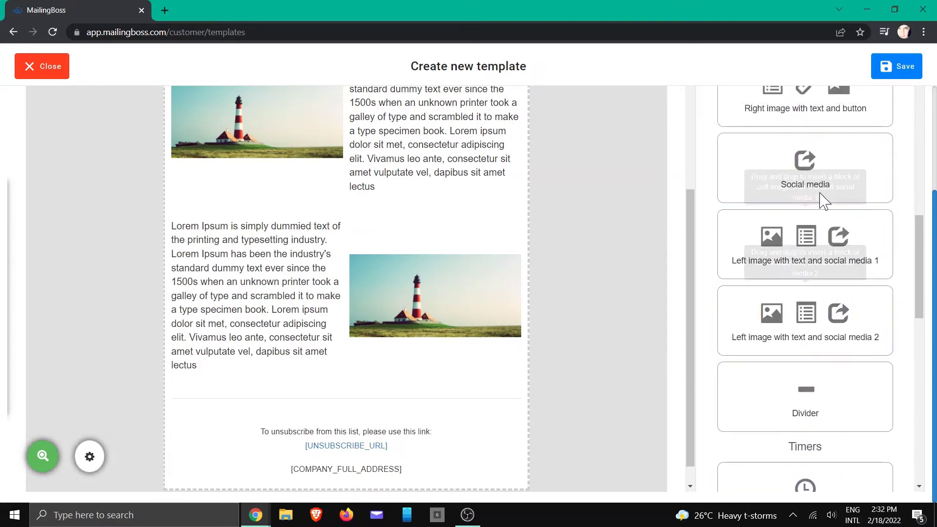
{"action": "left_click_drag", "start_coordinate": [803, 163], "coordinate": [308, 466]}
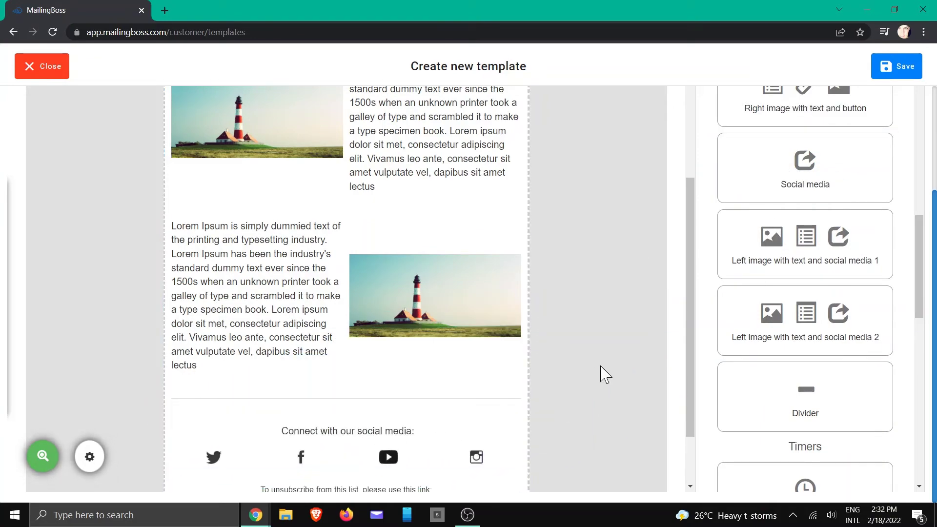
{"action": "scroll", "coordinate": [606, 373], "scroll_direction": "up", "scroll_amount": 6}
{"action": "scroll", "coordinate": [609, 375], "scroll_direction": "down", "scroll_amount": 4}
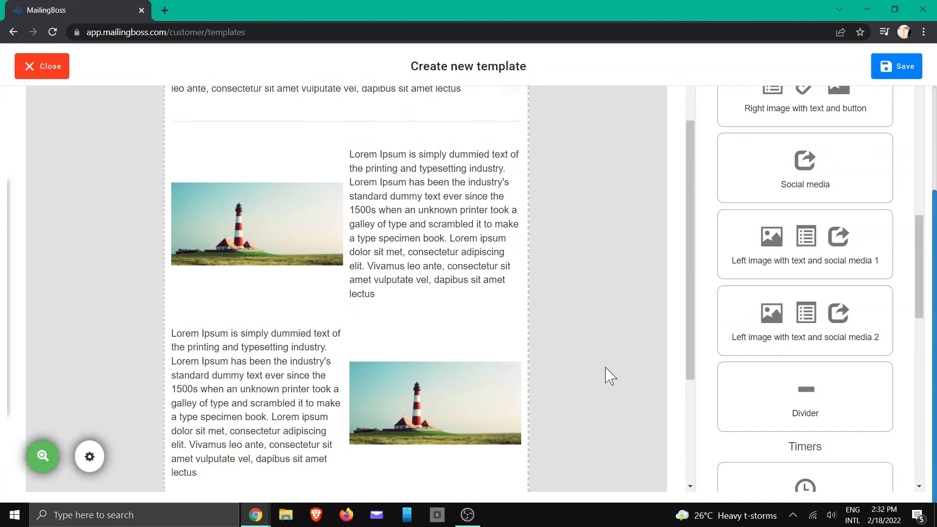
{"action": "scroll", "coordinate": [610, 376], "scroll_direction": "down", "scroll_amount": 4}
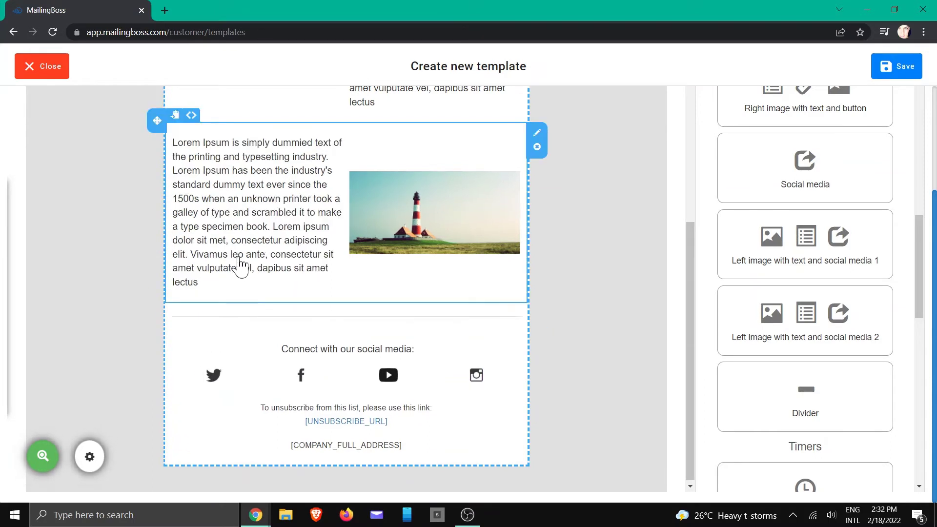
{"action": "left_click", "coordinate": [292, 235]}
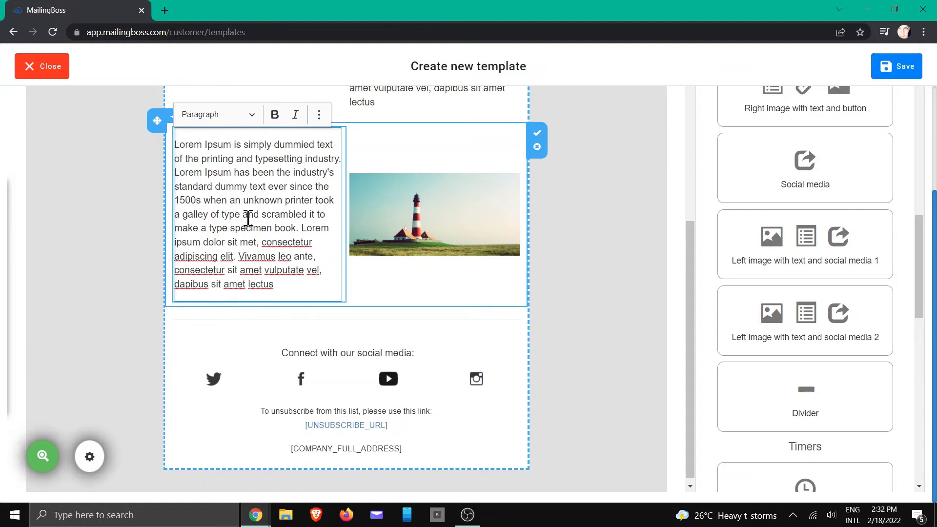
{"action": "left_click", "coordinate": [378, 286]}
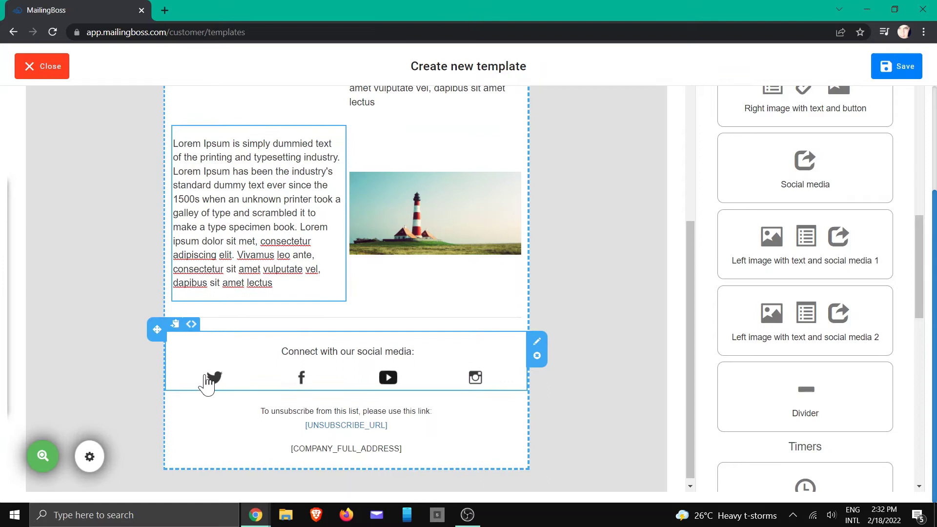
{"action": "left_click", "coordinate": [301, 378]}
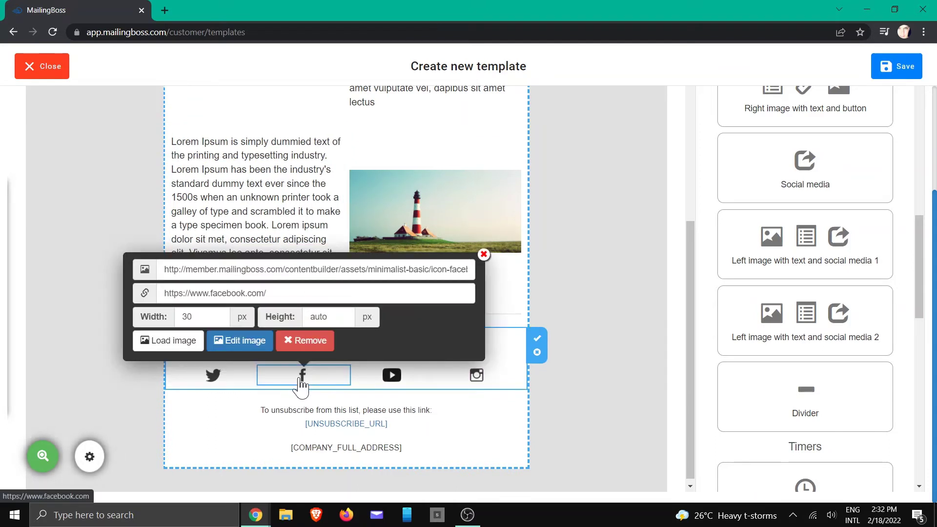
{"action": "left_click", "coordinate": [391, 379]}
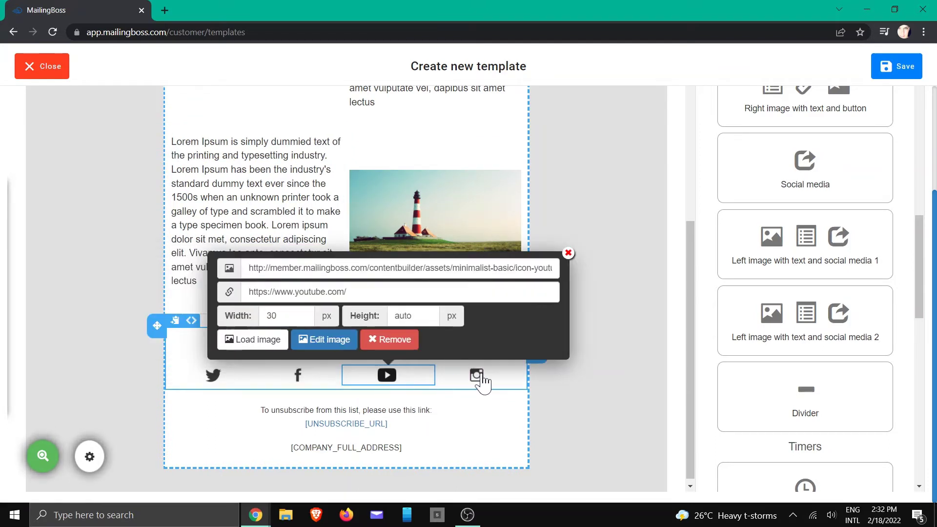
{"action": "left_click", "coordinate": [481, 381]}
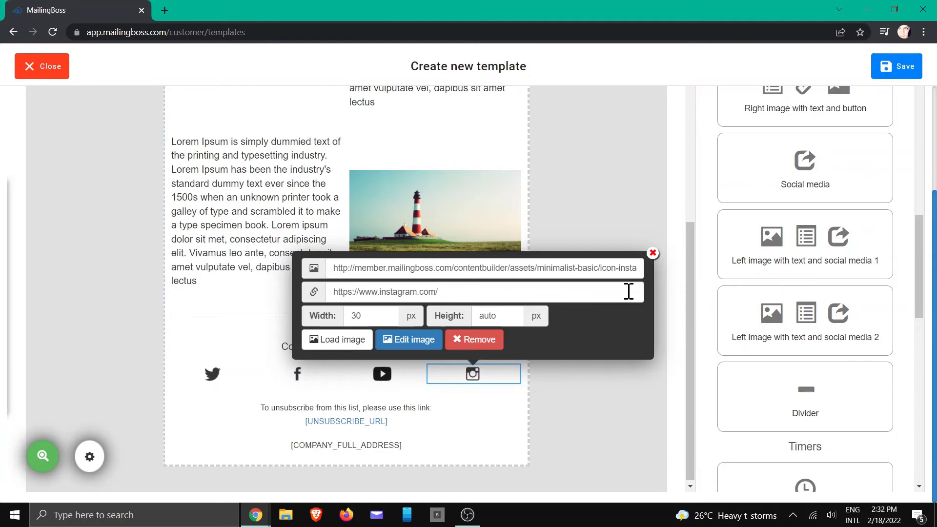
{"action": "left_click", "coordinate": [654, 252]}
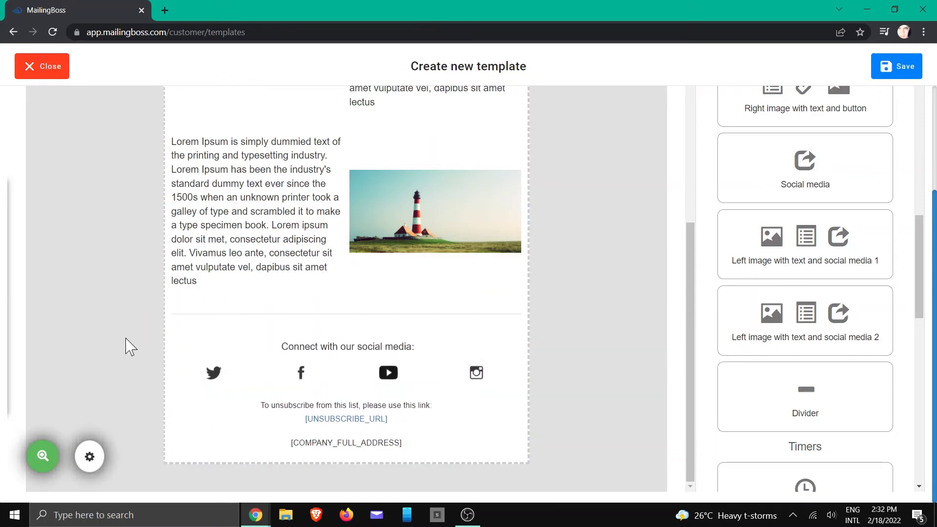
Step: Set the template's Layout Background Color to black (#000000) in Settings
{"action": "left_click", "coordinate": [90, 462]}
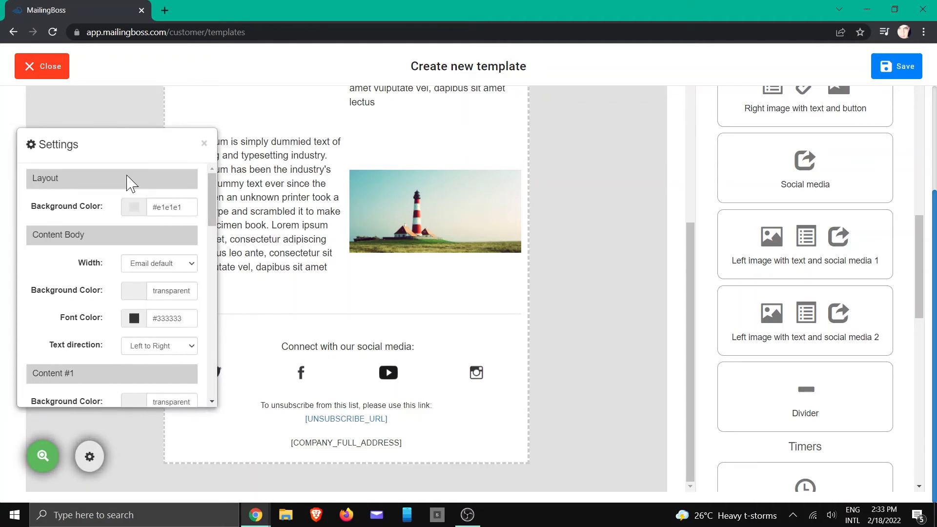
{"action": "left_click", "coordinate": [133, 209]}
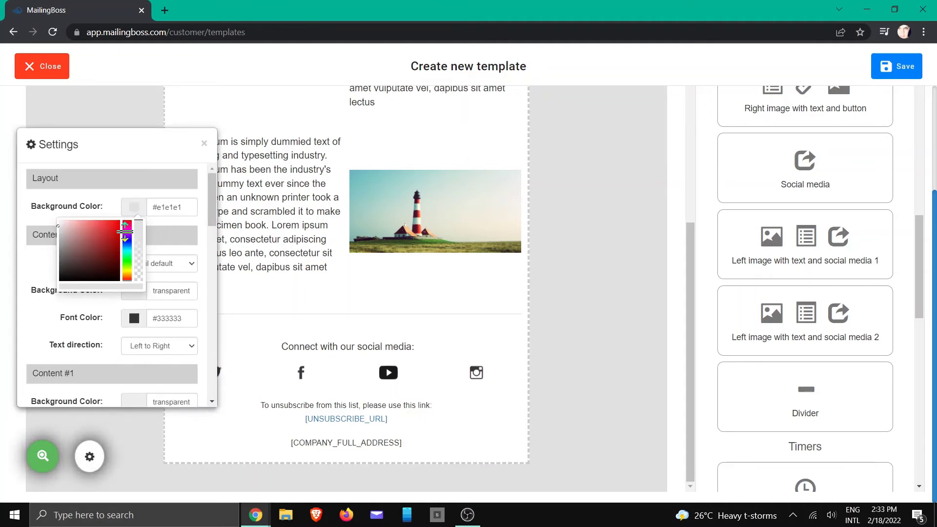
{"action": "left_click_drag", "start_coordinate": [106, 239], "coordinate": [57, 293]}
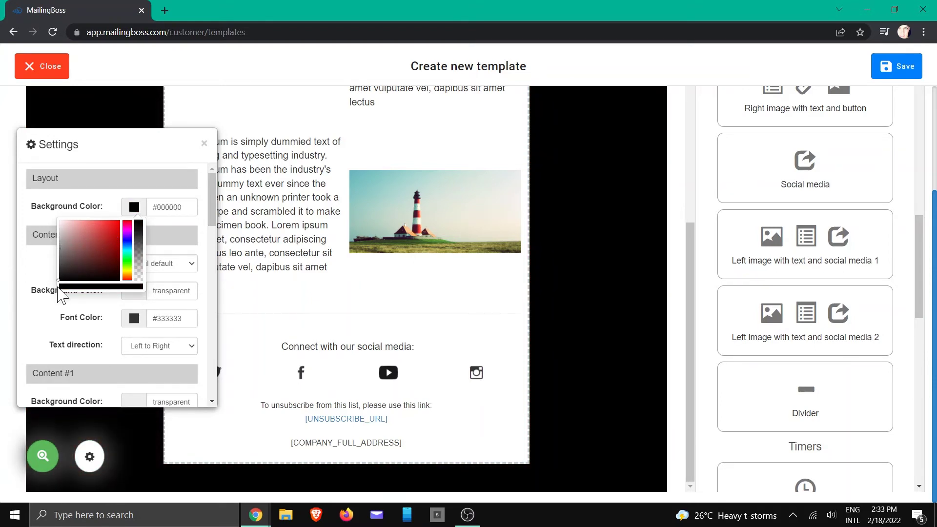
{"action": "left_click", "coordinate": [133, 205]}
{"action": "left_click", "coordinate": [130, 206]}
{"action": "left_click", "coordinate": [190, 185]}
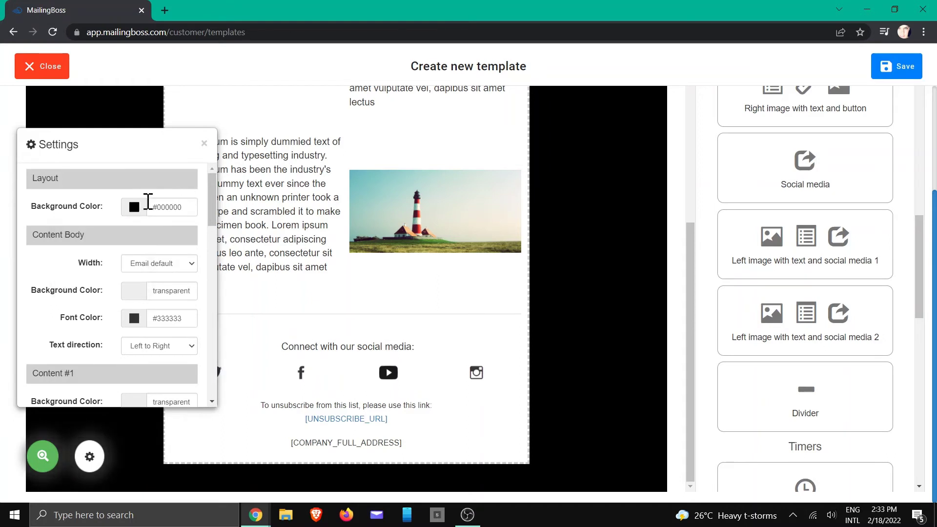
{"action": "scroll", "coordinate": [118, 274], "scroll_direction": "down", "scroll_amount": 3}
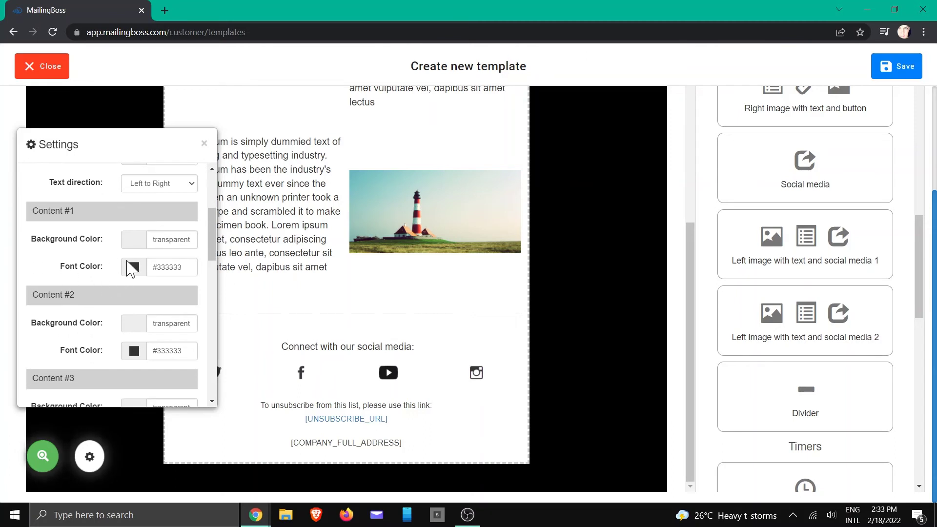
{"action": "scroll", "coordinate": [131, 269], "scroll_direction": "down", "scroll_amount": 8}
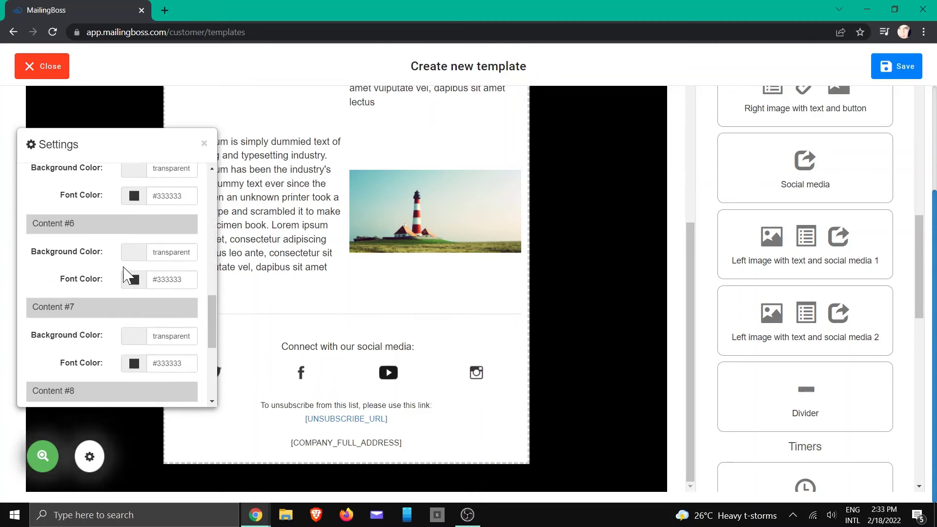
{"action": "scroll", "coordinate": [125, 275], "scroll_direction": "down", "scroll_amount": 5}
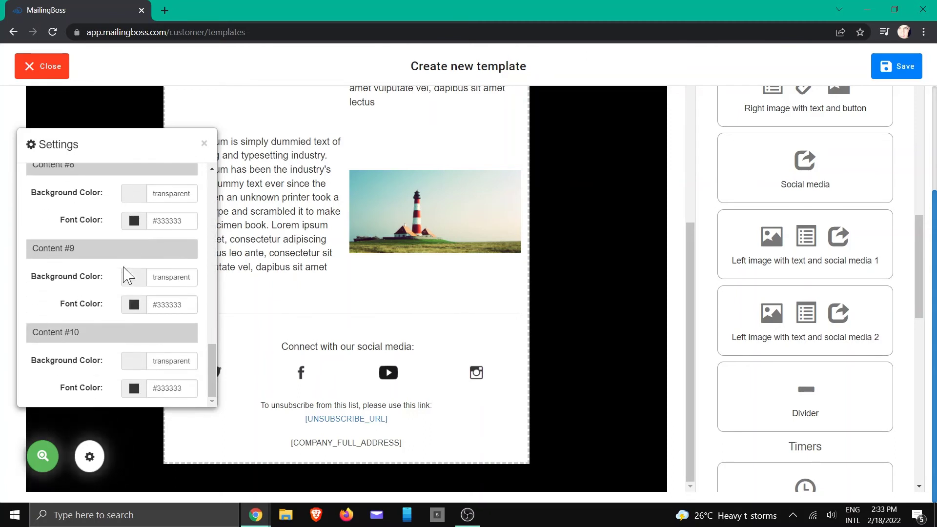
Step: Save the black-background template and open its card's actions menu on the Templates list
{"action": "left_click", "coordinate": [204, 143]}
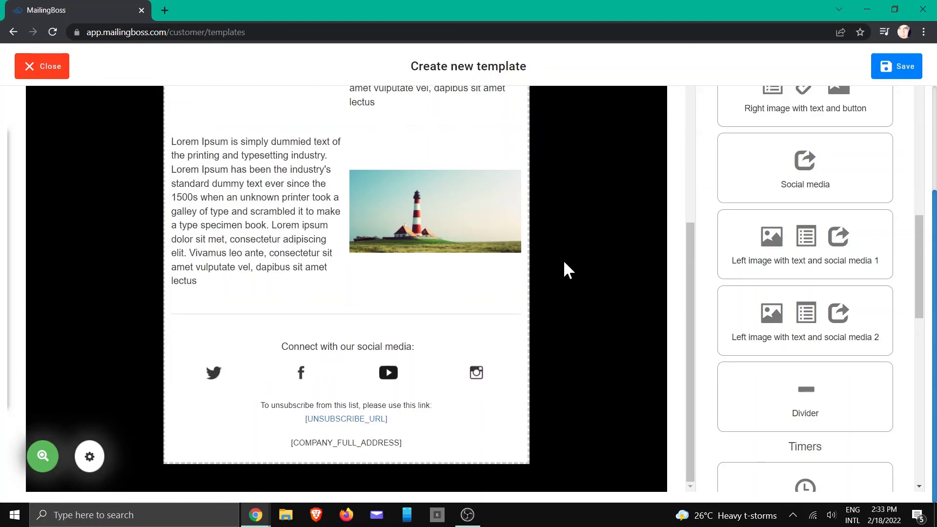
{"action": "scroll", "coordinate": [575, 264], "scroll_direction": "up", "scroll_amount": 15}
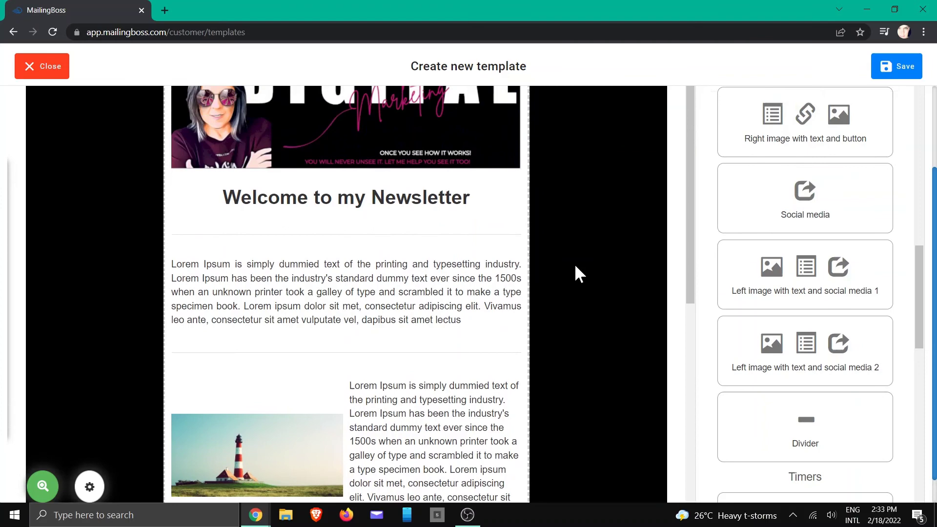
{"action": "scroll", "coordinate": [576, 263], "scroll_direction": "down", "scroll_amount": 10}
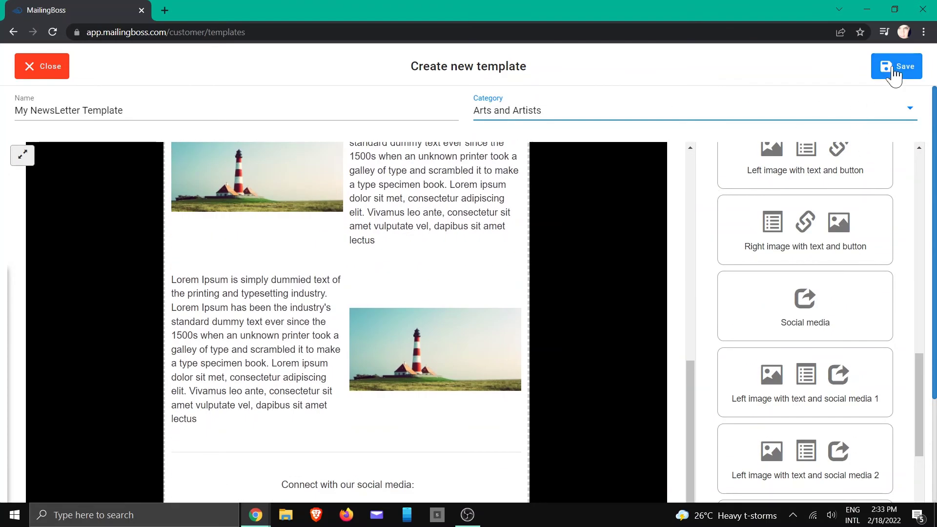
{"action": "left_click", "coordinate": [894, 71]}
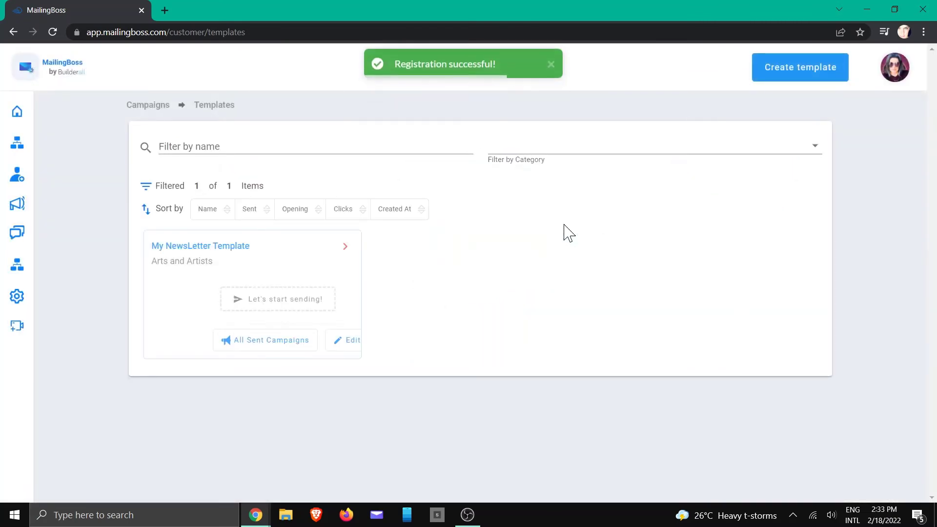
{"action": "left_click", "coordinate": [347, 248]}
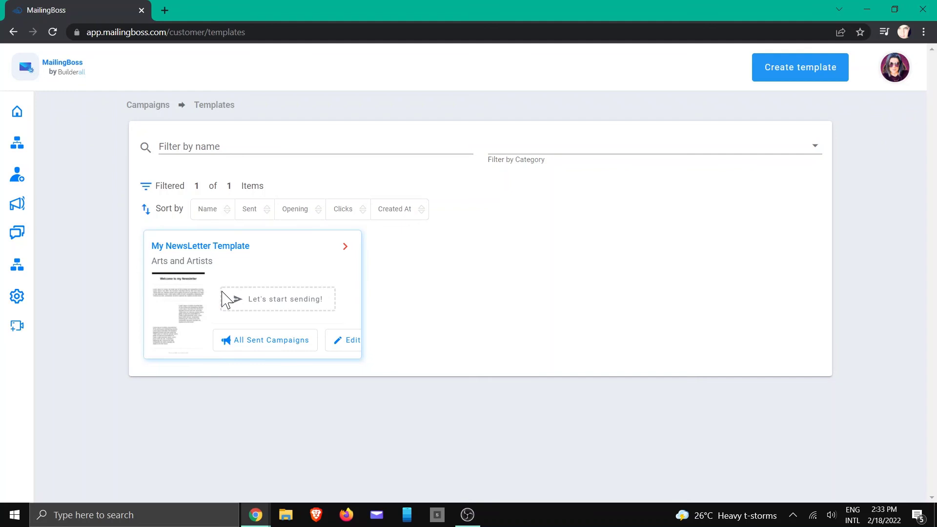
{"action": "left_click", "coordinate": [280, 307]}
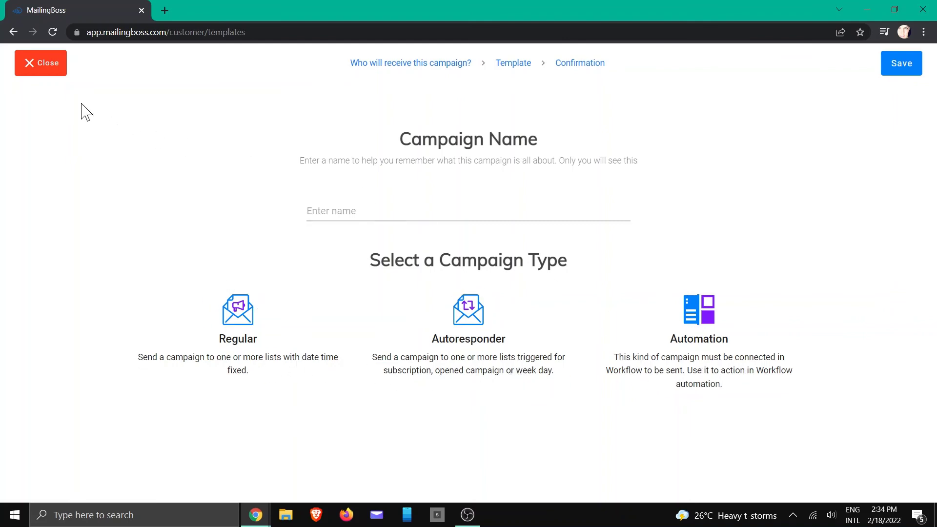
{"action": "left_click", "coordinate": [43, 69]}
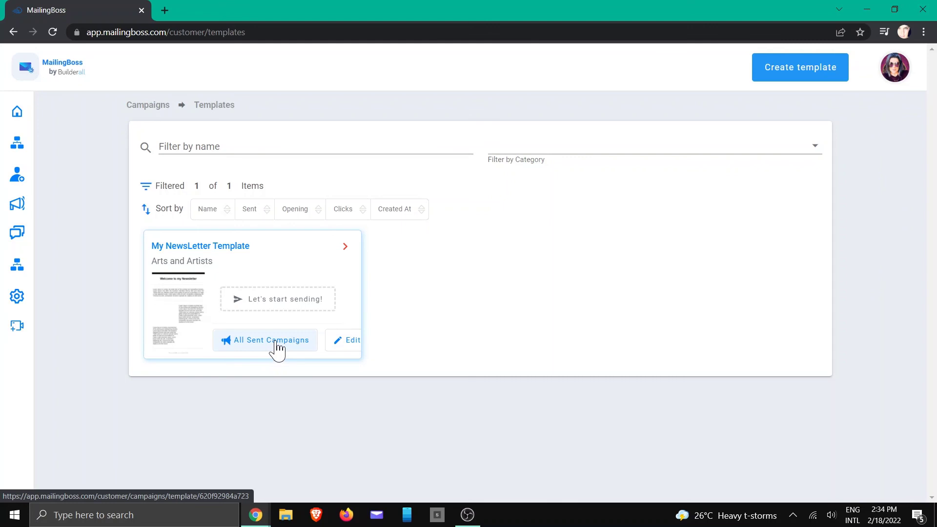
Step: Delete 'My NewsLetter Template' from the Templates list and confirm the deletion
{"action": "left_click", "coordinate": [346, 247]}
{"action": "left_click", "coordinate": [351, 255]}
{"action": "left_click", "coordinate": [346, 249]}
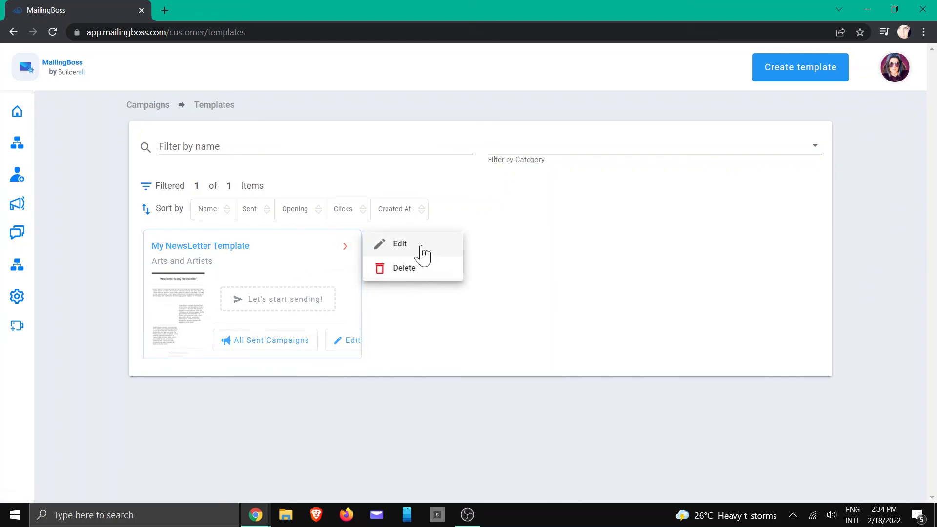
{"action": "left_click", "coordinate": [411, 279]}
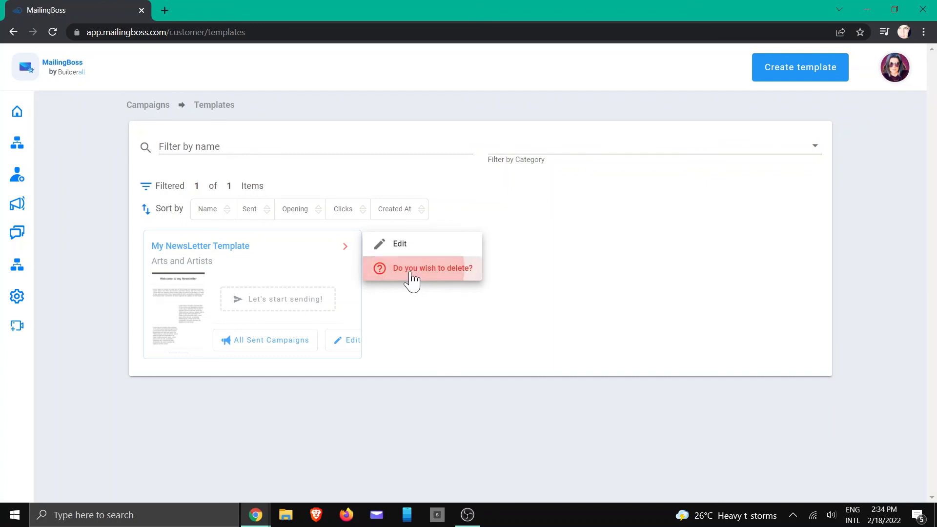
{"action": "left_click", "coordinate": [432, 270]}
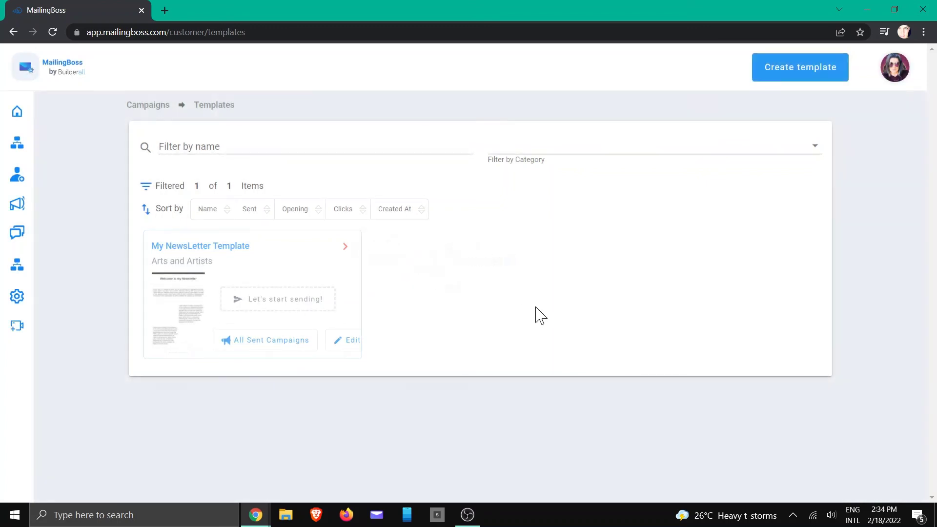